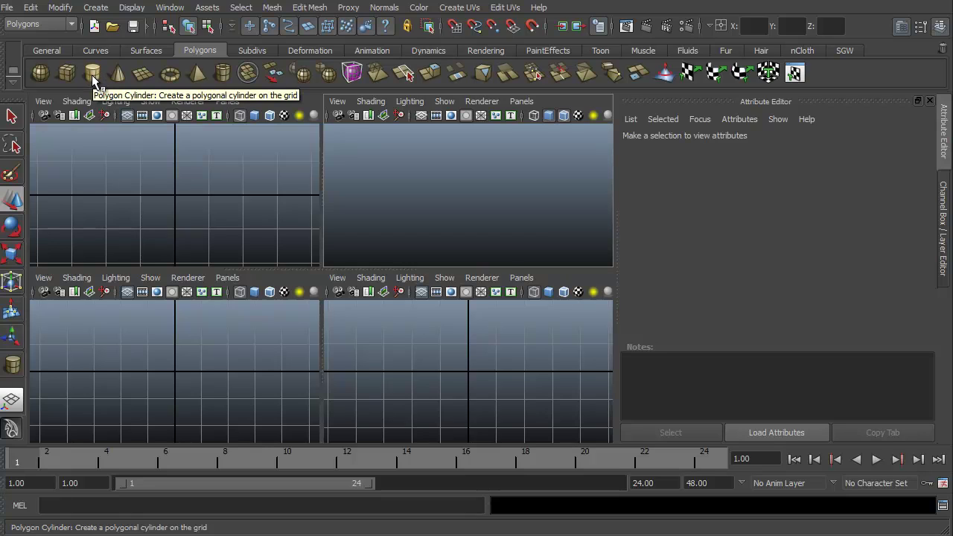
Draw a polygon cylinder at the grid origin with the shelf's Polygon Cylinder tool
{"action": "left_click", "coordinate": [92, 74]}
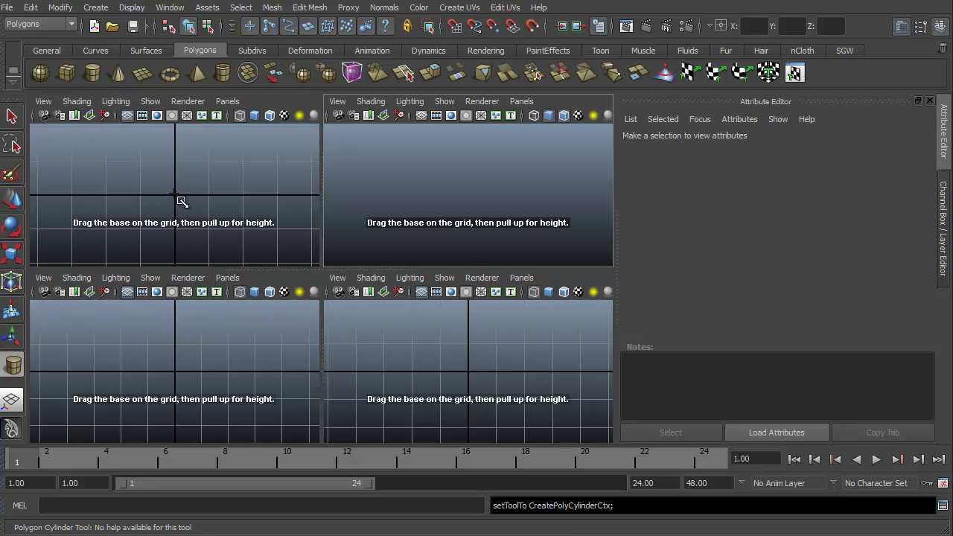
{"action": "mouse_move", "coordinate": [175, 196]}
{"action": "left_mouse_down"}
{"action": "mouse_move", "coordinate": [226, 247]}
{"action": "mouse_move", "coordinate": [232, 15]}
{"action": "left_mouse_up"}
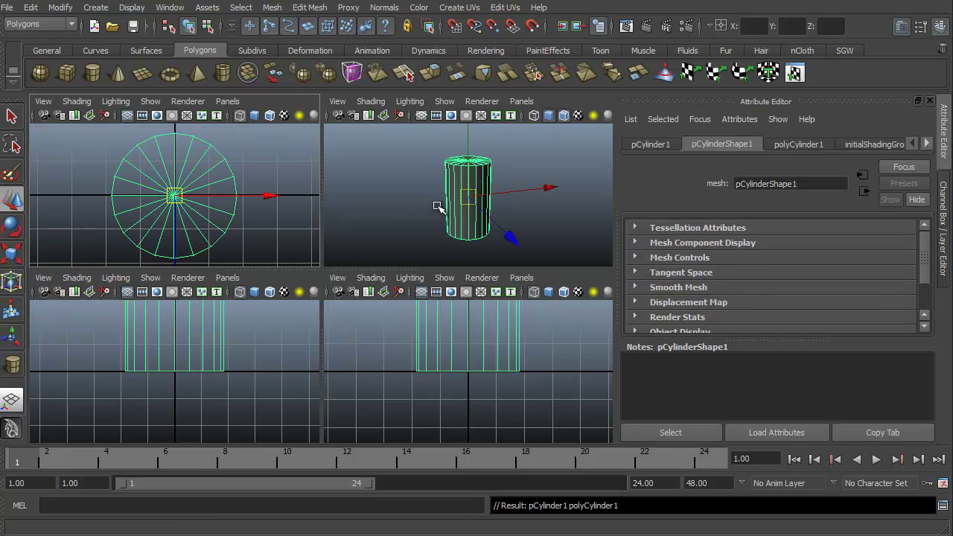
{"action": "left_click_drag", "start_coordinate": [450, 194], "coordinate": [438, 195]}
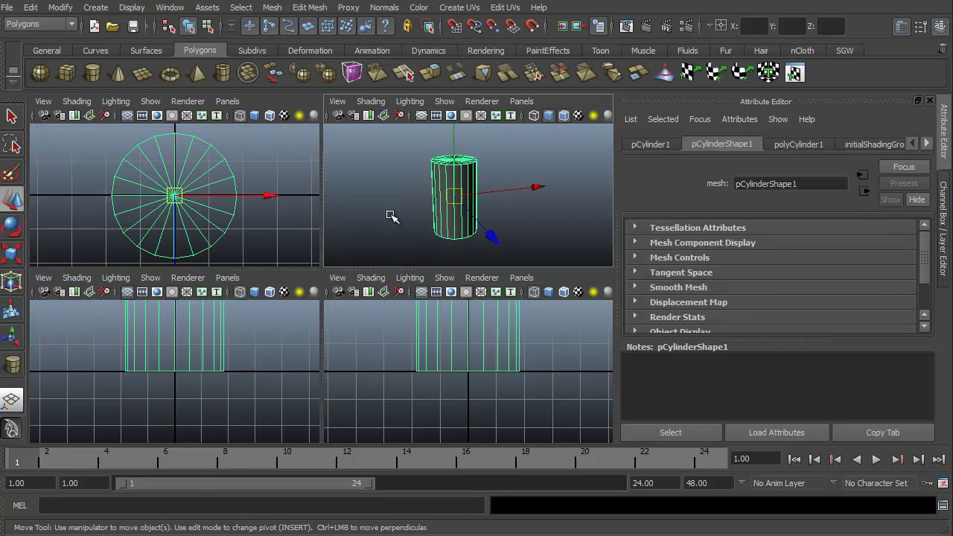
Maximize the perspective view and orbit down onto the cylinder's top cap
{"action": "key", "text": "space"}
{"action": "left_click_drag", "start_coordinate": [221, 294], "coordinate": [236, 280], "text": "alt"}
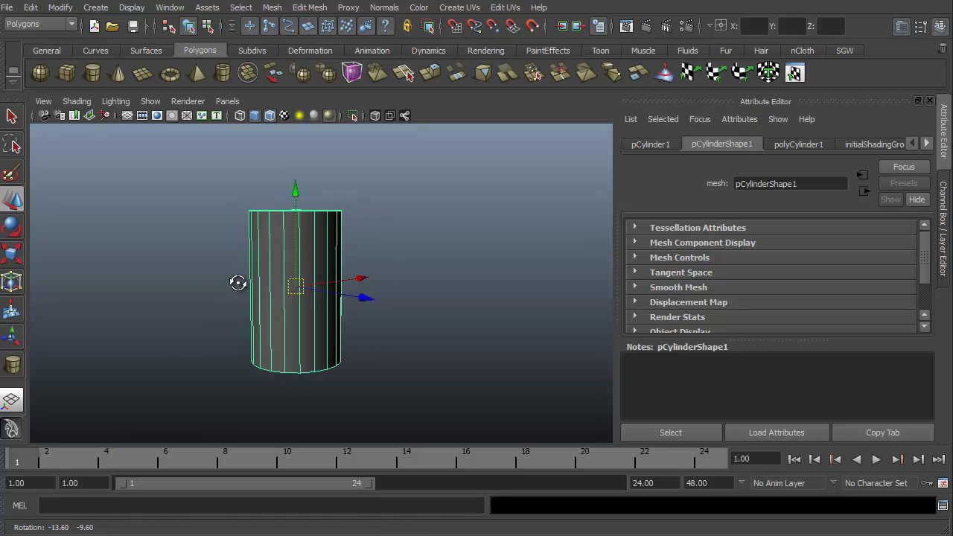
{"action": "mouse_move", "coordinate": [236, 280]}
{"action": "right_mouse_down", "text": "alt"}
{"action": "mouse_move", "coordinate": [264, 286]}
{"action": "mouse_move", "coordinate": [319, 330]}
{"action": "mouse_move", "coordinate": [318, 318]}
{"action": "right_mouse_up", "text": "alt"}
{"action": "mouse_move", "coordinate": [213, 326]}
{"action": "left_mouse_down", "text": "alt"}
{"action": "mouse_move", "coordinate": [223, 417]}
{"action": "mouse_move", "coordinate": [221, 321]}
{"action": "mouse_move", "coordinate": [228, 338]}
{"action": "mouse_move", "coordinate": [272, 335]}
{"action": "mouse_move", "coordinate": [205, 335]}
{"action": "left_mouse_up", "text": "alt"}
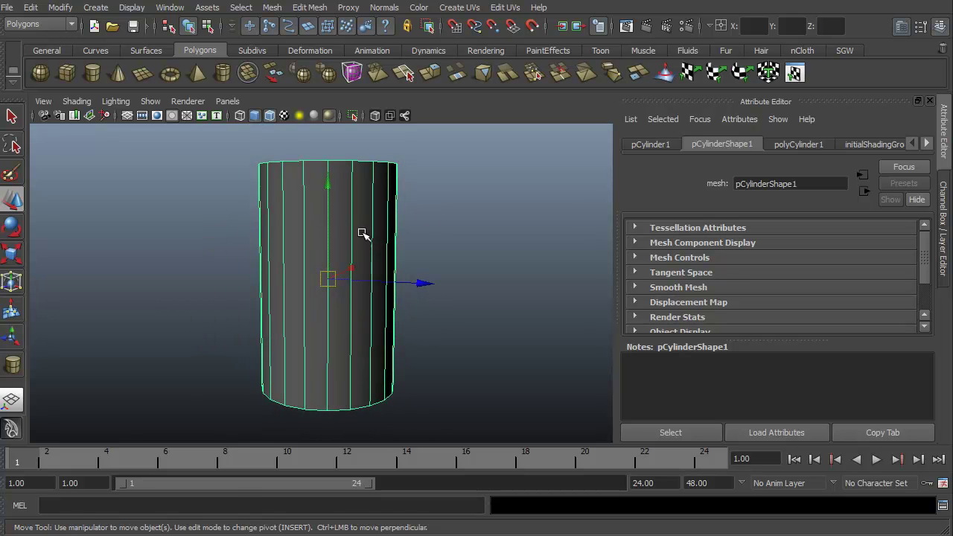
{"action": "mouse_move", "coordinate": [299, 383]}
{"action": "left_mouse_down", "text": "alt"}
{"action": "mouse_move", "coordinate": [215, 423]}
{"action": "mouse_move", "coordinate": [342, 429]}
{"action": "mouse_move", "coordinate": [327, 453]}
{"action": "mouse_move", "coordinate": [298, 421]}
{"action": "mouse_move", "coordinate": [251, 424]}
{"action": "mouse_move", "coordinate": [315, 430]}
{"action": "mouse_move", "coordinate": [323, 440]}
{"action": "left_mouse_up", "text": "alt"}
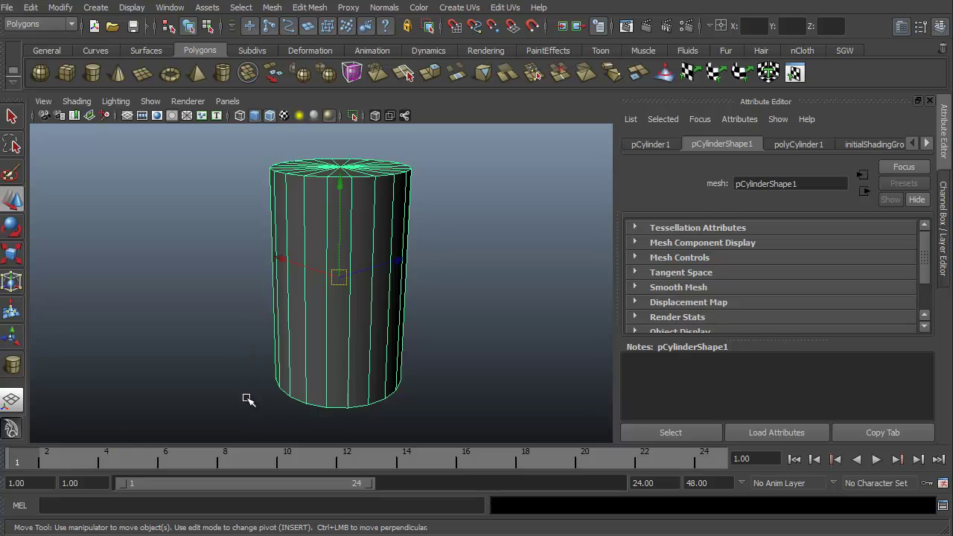
In polyCylinder1, set Subdivisions Axis to 14 and Subdivisions Height to 6
{"action": "left_click", "coordinate": [793, 143]}
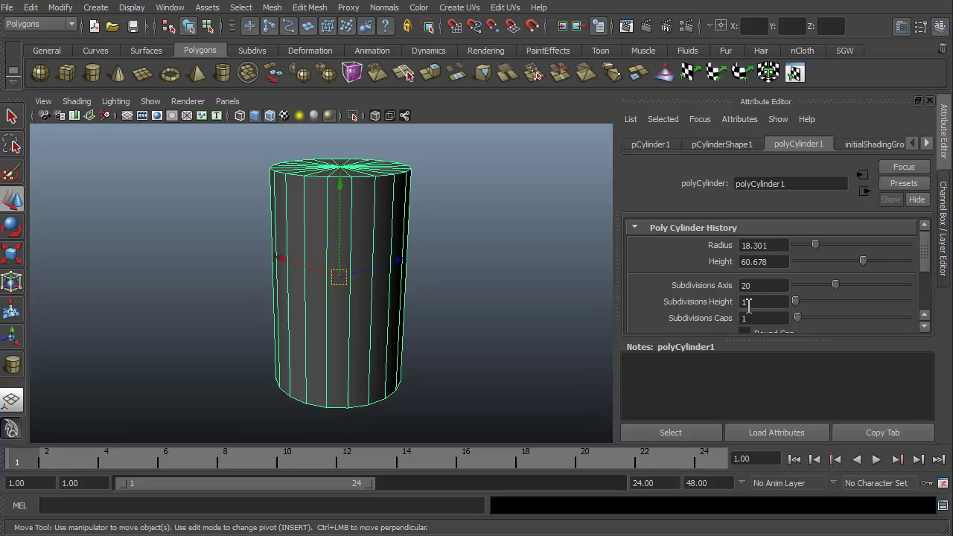
{"action": "left_click_drag", "start_coordinate": [753, 286], "coordinate": [732, 289]}
{"action": "type", "text": "14"}
{"action": "key", "text": "Return"}
{"action": "left_click", "coordinate": [735, 302]}
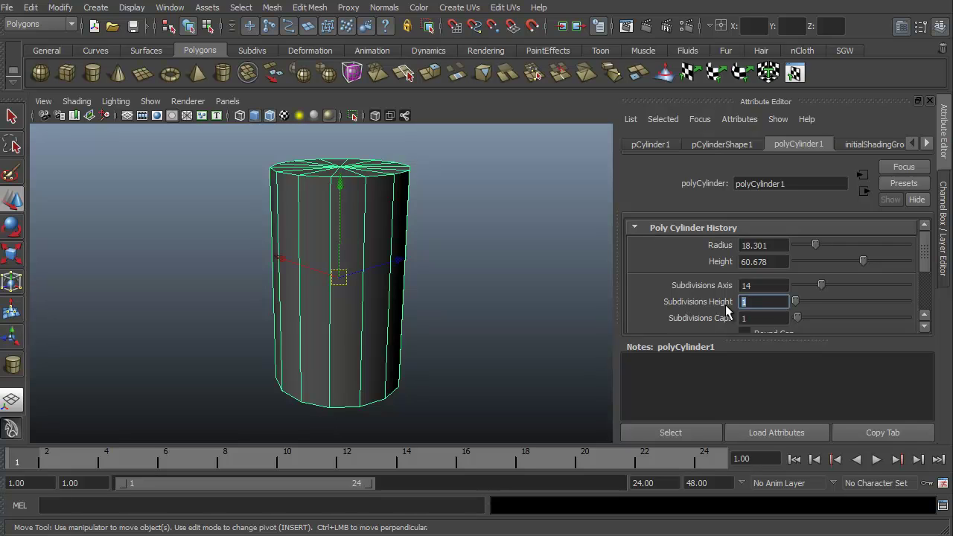
{"action": "type", "text": "6"}
{"action": "key", "text": "Return"}
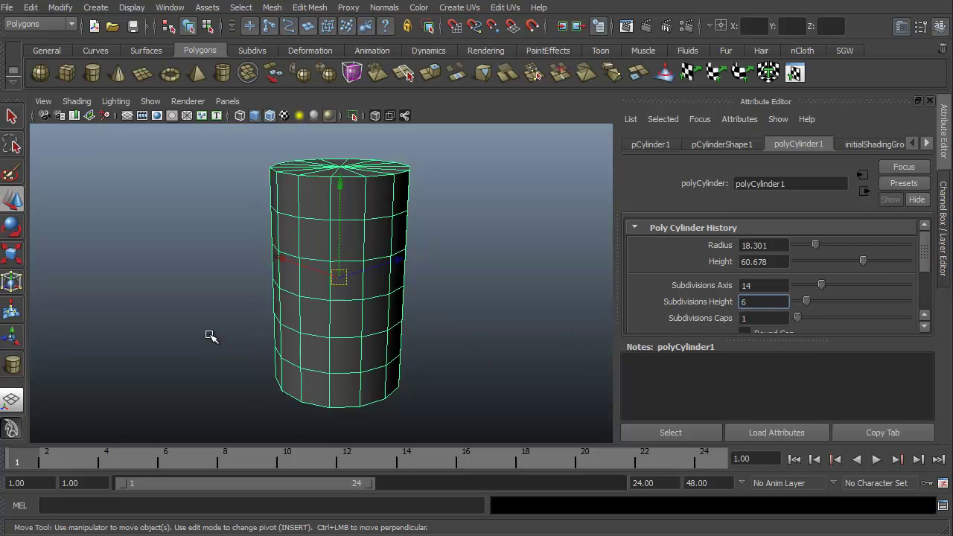
{"action": "mouse_move", "coordinate": [238, 346]}
{"action": "left_mouse_down", "text": "alt"}
{"action": "mouse_move", "coordinate": [225, 330]}
{"action": "mouse_move", "coordinate": [277, 339]}
{"action": "left_mouse_up", "text": "alt"}
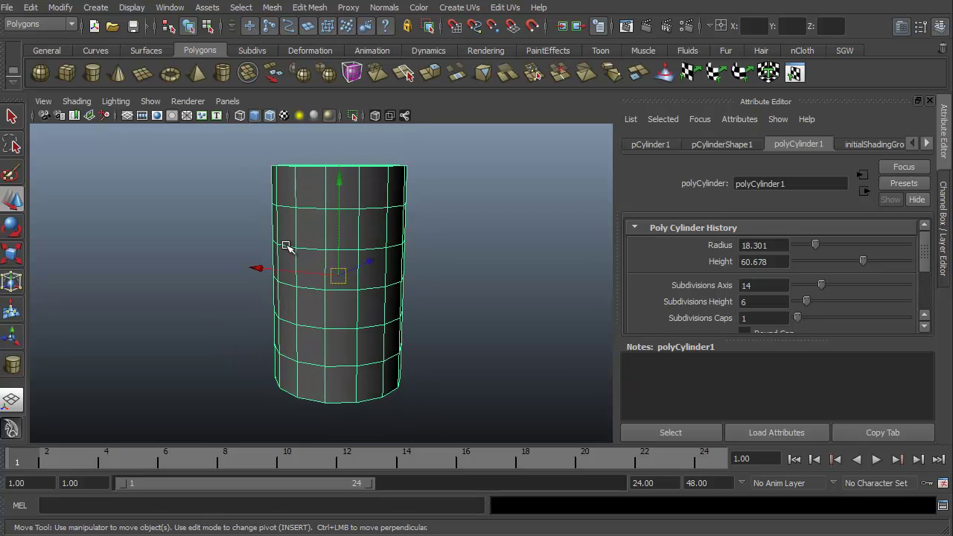
{"action": "mouse_move", "coordinate": [248, 391]}
{"action": "left_mouse_down", "text": "alt"}
{"action": "mouse_move", "coordinate": [207, 369]}
{"action": "mouse_move", "coordinate": [336, 385]}
{"action": "mouse_move", "coordinate": [387, 423]}
{"action": "mouse_move", "coordinate": [359, 404]}
{"action": "mouse_move", "coordinate": [300, 389]}
{"action": "mouse_move", "coordinate": [249, 395]}
{"action": "mouse_move", "coordinate": [248, 387]}
{"action": "mouse_move", "coordinate": [357, 379]}
{"action": "mouse_move", "coordinate": [379, 335]}
{"action": "mouse_move", "coordinate": [395, 339]}
{"action": "mouse_move", "coordinate": [400, 357]}
{"action": "mouse_move", "coordinate": [394, 337]}
{"action": "left_mouse_up", "text": "alt"}
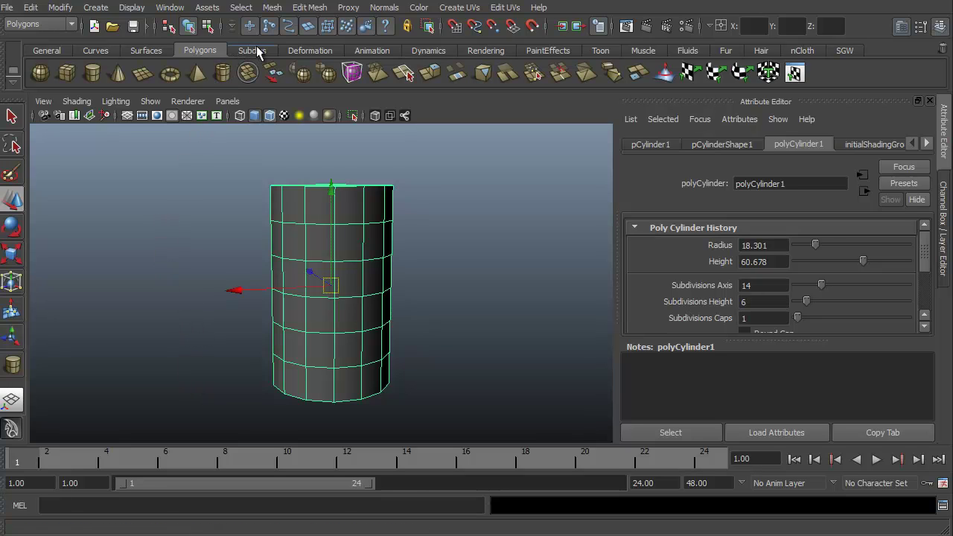
Add ffd1Lattice around the cylinder from the Deformation shelf, then orbit to inspect it
{"action": "left_click", "coordinate": [308, 52]}
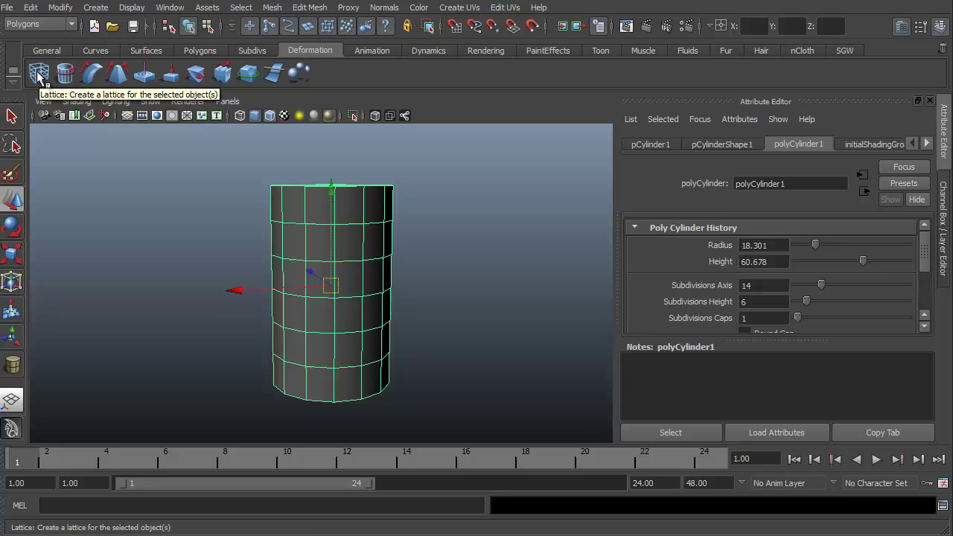
{"action": "left_click", "coordinate": [39, 75]}
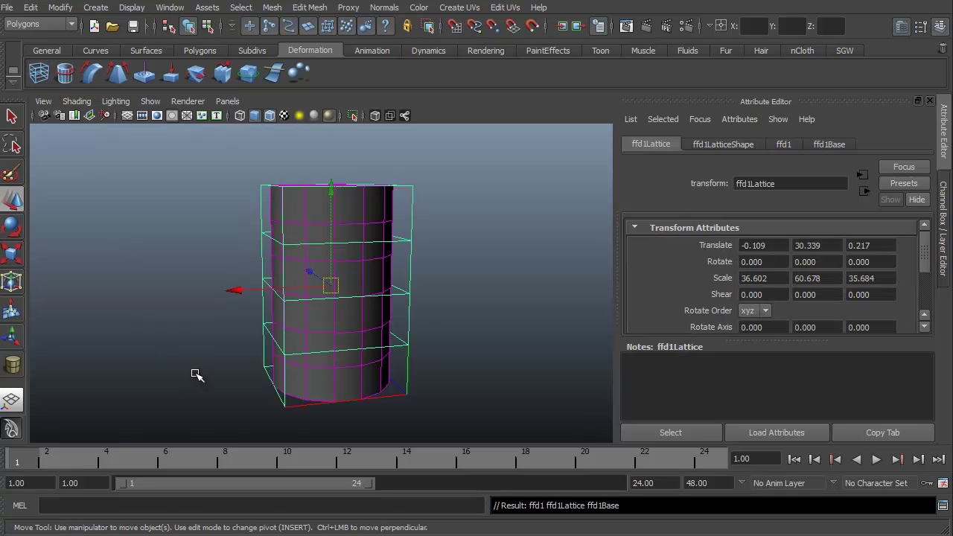
{"action": "mouse_move", "coordinate": [190, 342]}
{"action": "left_mouse_down", "text": "alt"}
{"action": "mouse_move", "coordinate": [198, 389]}
{"action": "mouse_move", "coordinate": [202, 379]}
{"action": "mouse_move", "coordinate": [147, 335]}
{"action": "mouse_move", "coordinate": [113, 335]}
{"action": "mouse_move", "coordinate": [134, 361]}
{"action": "mouse_move", "coordinate": [272, 355]}
{"action": "left_mouse_up", "text": "alt"}
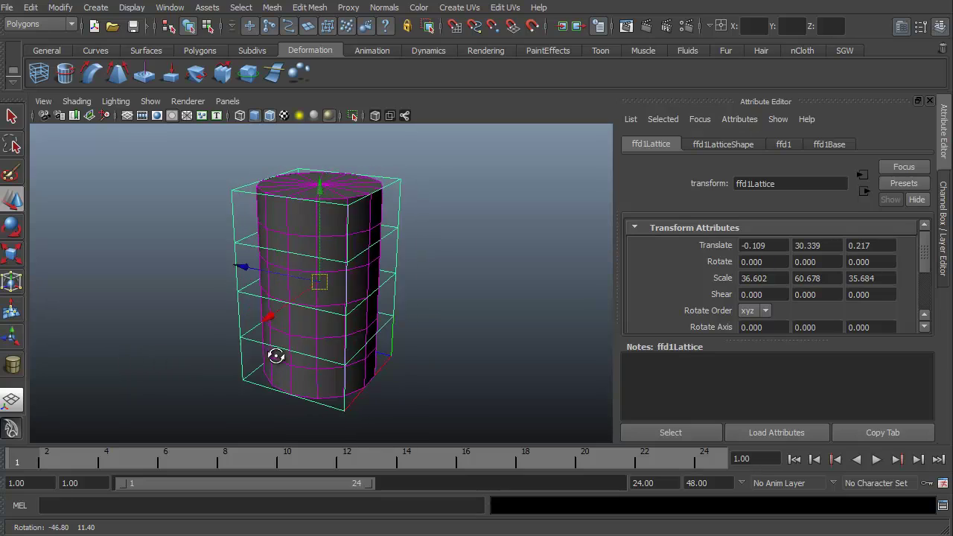
{"action": "mouse_move", "coordinate": [164, 326]}
{"action": "left_mouse_down", "text": "alt"}
{"action": "mouse_move", "coordinate": [192, 310]}
{"action": "mouse_move", "coordinate": [387, 315]}
{"action": "mouse_move", "coordinate": [387, 352]}
{"action": "mouse_move", "coordinate": [174, 307]}
{"action": "left_mouse_up", "text": "alt"}
{"action": "mouse_move", "coordinate": [170, 384]}
{"action": "left_mouse_down", "text": "alt"}
{"action": "mouse_move", "coordinate": [110, 389]}
{"action": "mouse_move", "coordinate": [163, 349]}
{"action": "mouse_move", "coordinate": [149, 336]}
{"action": "mouse_move", "coordinate": [175, 379]}
{"action": "mouse_move", "coordinate": [227, 374]}
{"action": "mouse_move", "coordinate": [185, 357]}
{"action": "mouse_move", "coordinate": [195, 351]}
{"action": "mouse_move", "coordinate": [176, 336]}
{"action": "left_mouse_up", "text": "alt"}
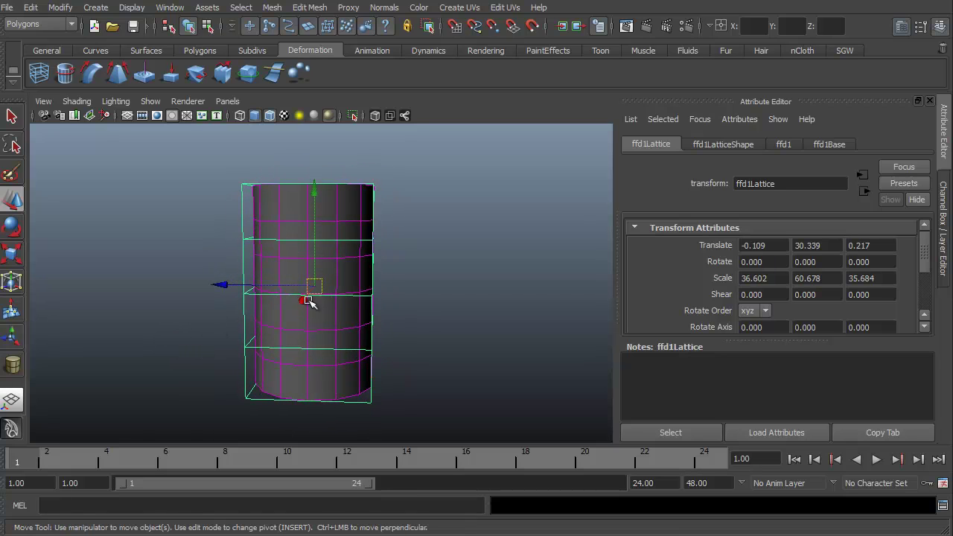
{"action": "mouse_move", "coordinate": [186, 300]}
{"action": "left_mouse_down", "text": "alt"}
{"action": "mouse_move", "coordinate": [162, 323]}
{"action": "mouse_move", "coordinate": [163, 349]}
{"action": "mouse_move", "coordinate": [162, 340]}
{"action": "left_mouse_up", "text": "alt"}
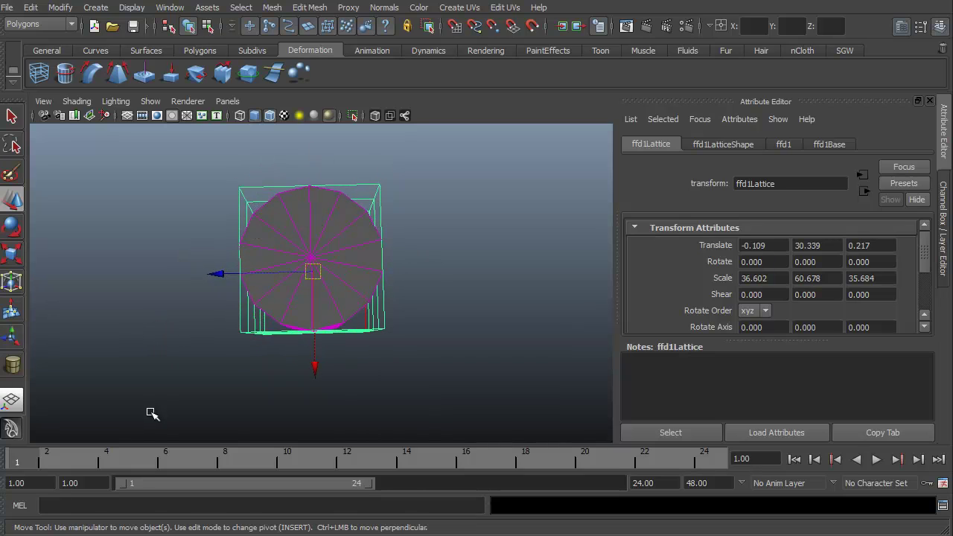
{"action": "mouse_move", "coordinate": [151, 414]}
{"action": "left_mouse_down", "text": "alt"}
{"action": "mouse_move", "coordinate": [138, 312]}
{"action": "mouse_move", "coordinate": [113, 350]}
{"action": "mouse_move", "coordinate": [176, 389]}
{"action": "mouse_move", "coordinate": [178, 372]}
{"action": "mouse_move", "coordinate": [151, 372]}
{"action": "mouse_move", "coordinate": [151, 387]}
{"action": "mouse_move", "coordinate": [187, 384]}
{"action": "left_mouse_up", "text": "alt"}
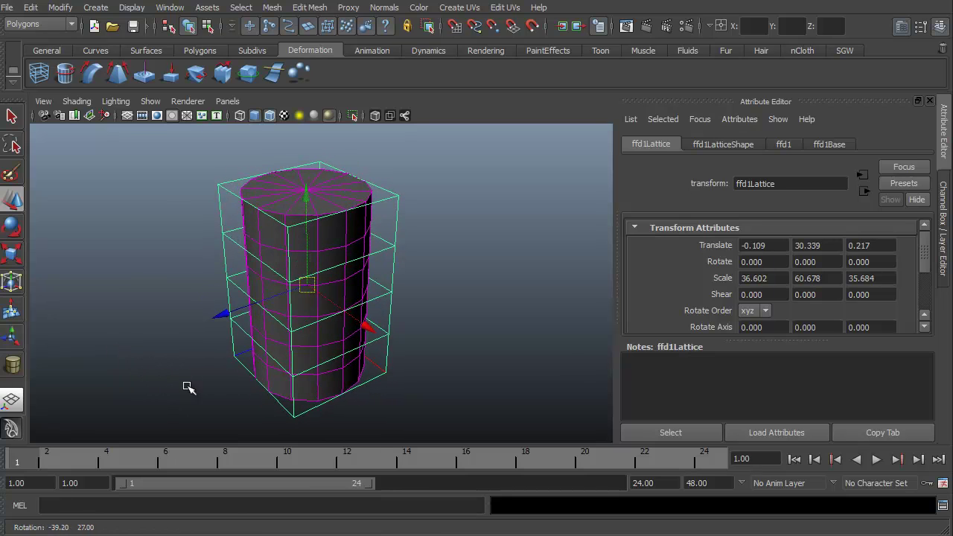
Set ffd1LatticeShape S and U Divisions to 3, keeping T Divisions at 5
{"action": "left_click", "coordinate": [718, 146]}
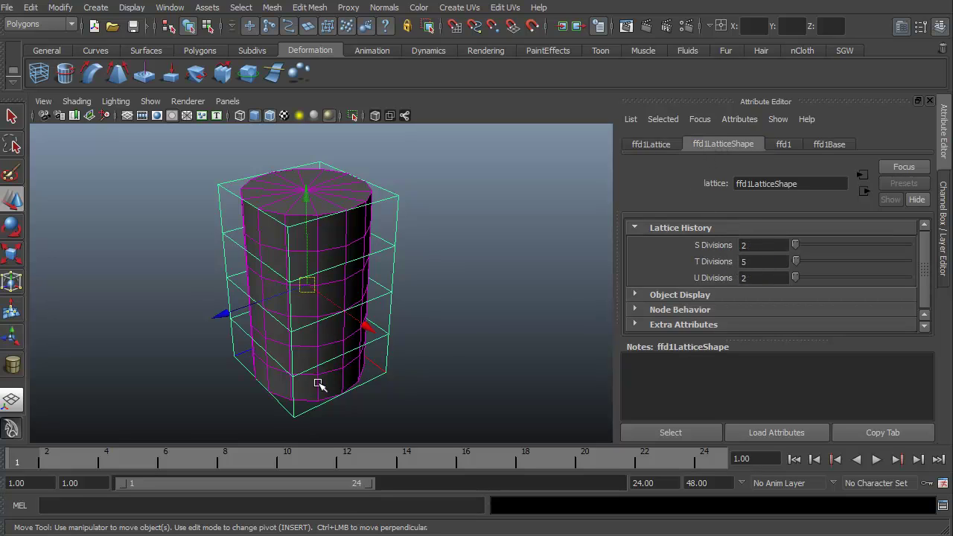
{"action": "mouse_move", "coordinate": [201, 392]}
{"action": "left_mouse_down", "text": "alt"}
{"action": "mouse_move", "coordinate": [187, 365]}
{"action": "mouse_move", "coordinate": [240, 347]}
{"action": "left_mouse_up", "text": "alt"}
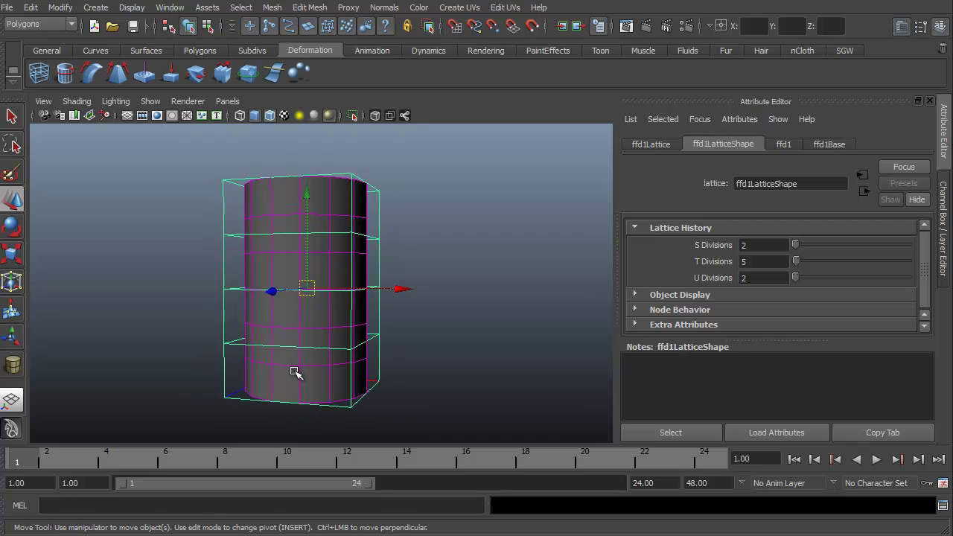
{"action": "mouse_move", "coordinate": [249, 394]}
{"action": "left_mouse_down", "text": "alt"}
{"action": "mouse_move", "coordinate": [149, 391]}
{"action": "mouse_move", "coordinate": [303, 387]}
{"action": "left_mouse_up", "text": "alt"}
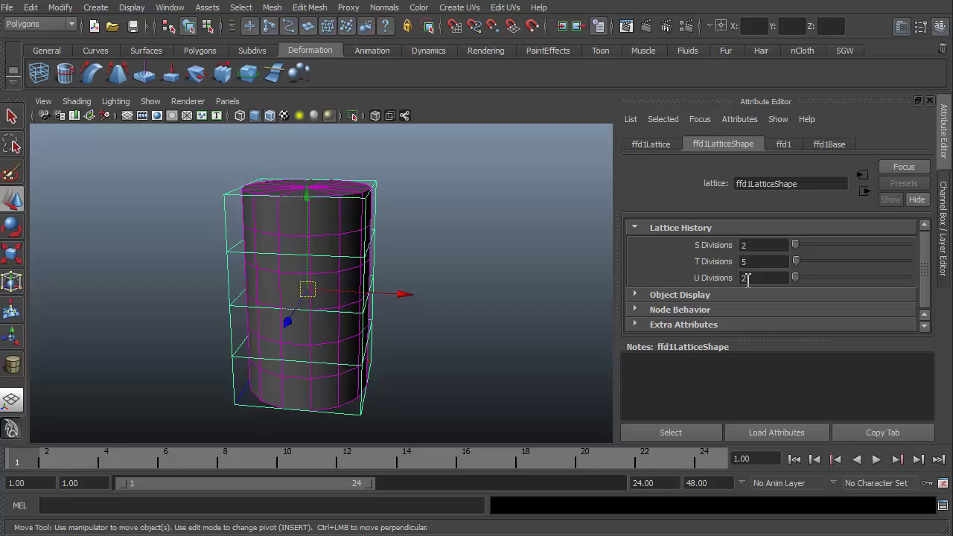
{"action": "left_click", "coordinate": [748, 245]}
{"action": "type", "text": "3"}
{"action": "key", "text": "Return"}
{"action": "key", "text": "Tab"}
{"action": "key", "text": "Tab"}
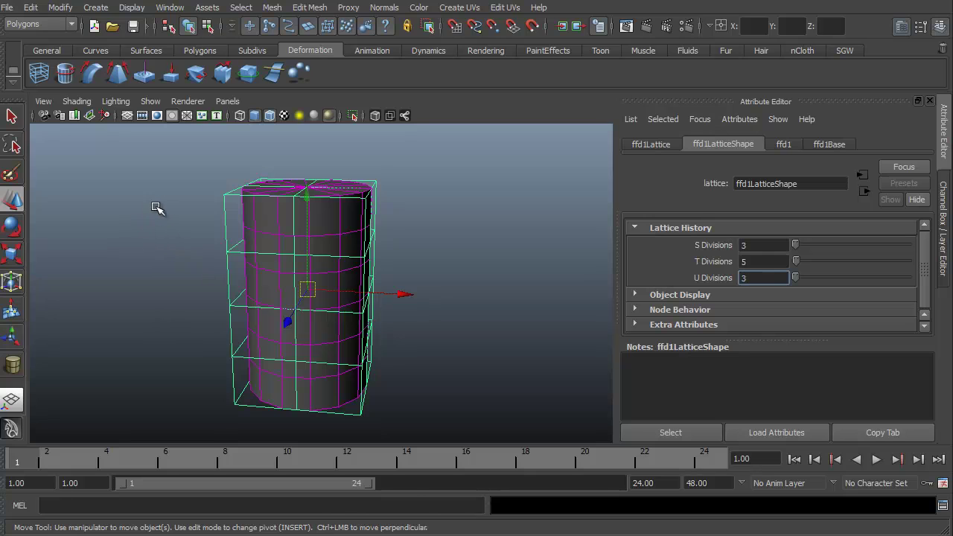
{"action": "left_click_drag", "start_coordinate": [156, 206], "coordinate": [191, 291], "text": "alt"}
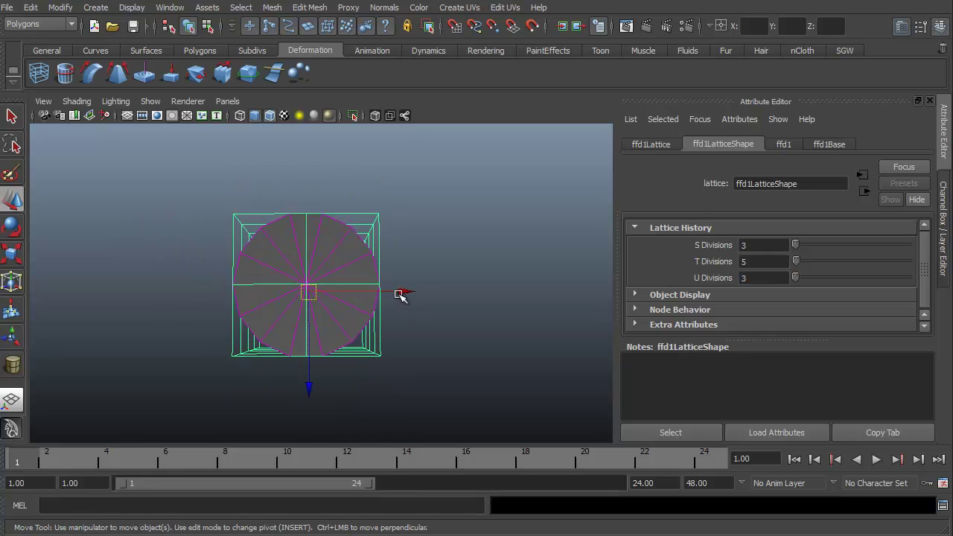
{"action": "left_click_drag", "start_coordinate": [215, 260], "coordinate": [207, 266], "text": "alt"}
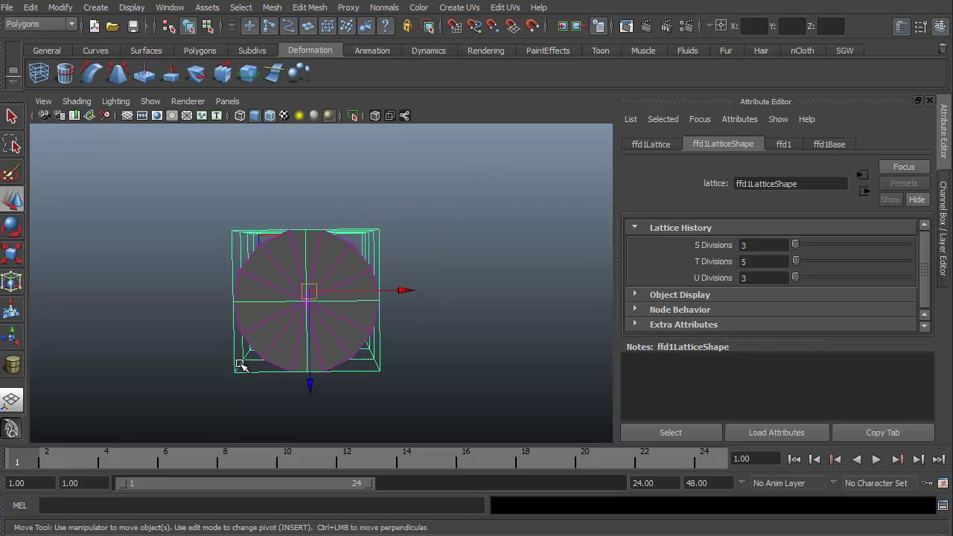
{"action": "mouse_move", "coordinate": [162, 372]}
{"action": "left_mouse_down", "text": "alt"}
{"action": "mouse_move", "coordinate": [151, 270]}
{"action": "mouse_move", "coordinate": [130, 292]}
{"action": "mouse_move", "coordinate": [251, 291]}
{"action": "left_mouse_up", "text": "alt"}
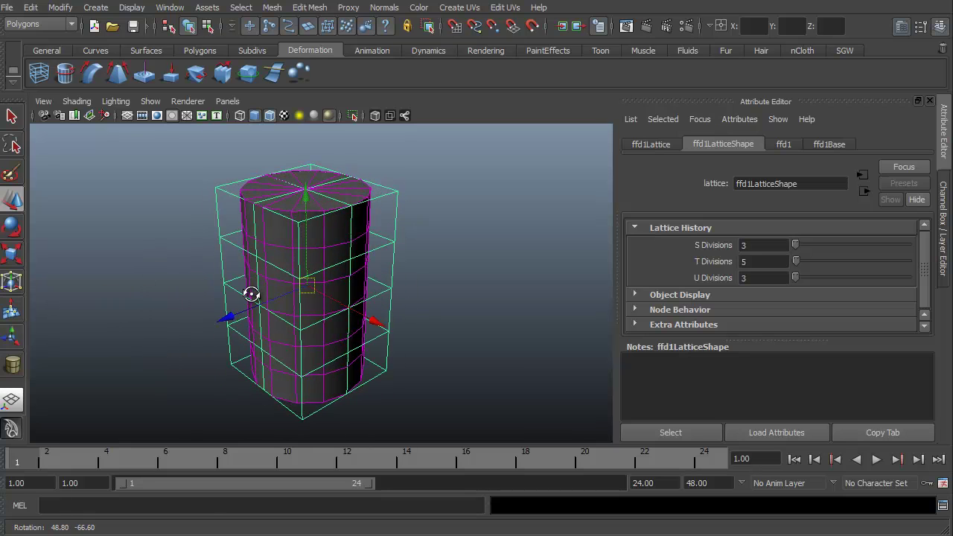
Select the cylinder, toggle face mode with F11, and return to object mode
{"action": "left_click", "coordinate": [280, 232]}
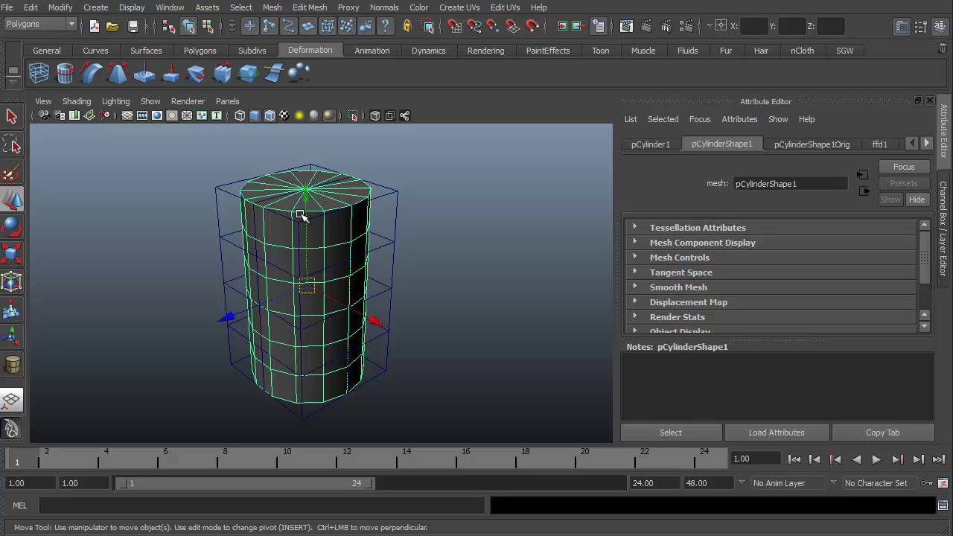
{"action": "key", "text": "F11"}
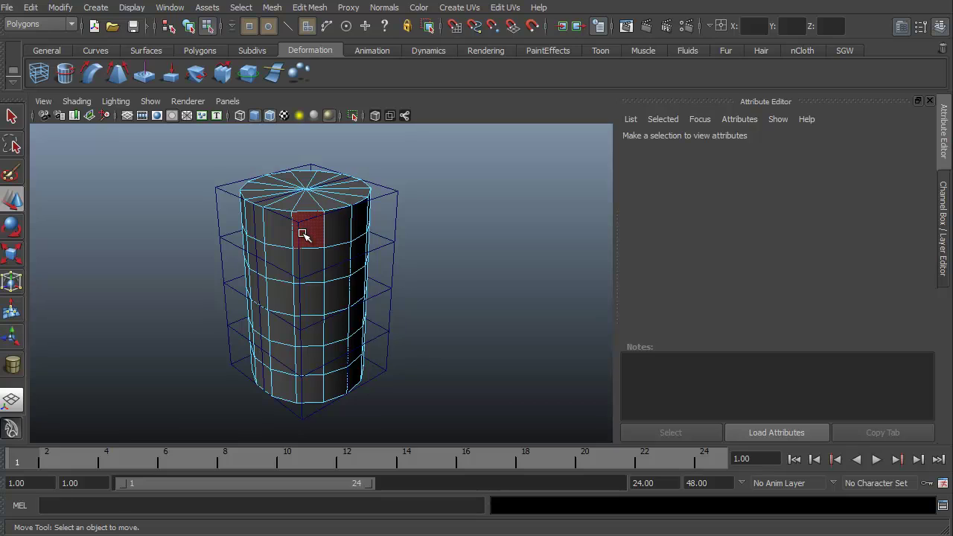
{"action": "key", "text": "F8"}
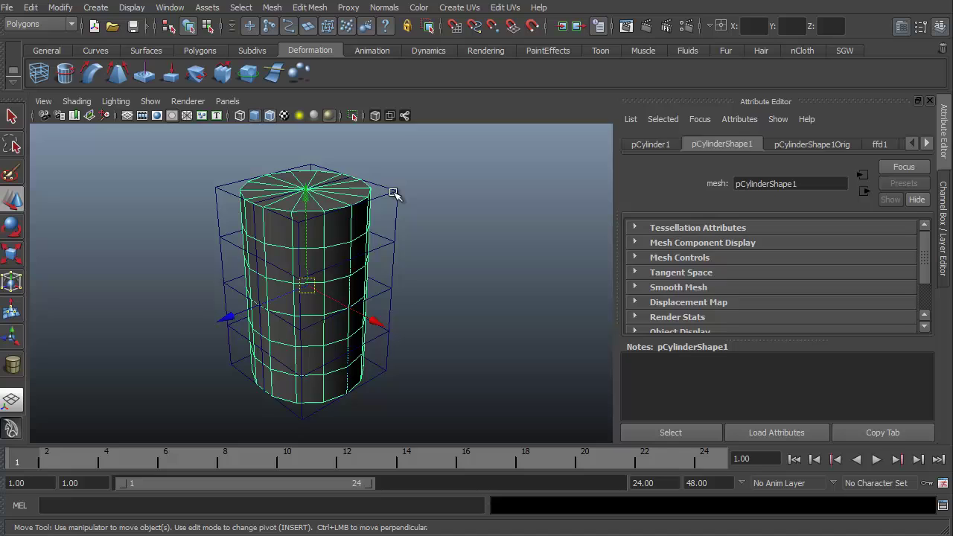
Select ffd1Lattice and choose Lattice Point from its right-click marking menu
{"action": "left_click", "coordinate": [391, 190]}
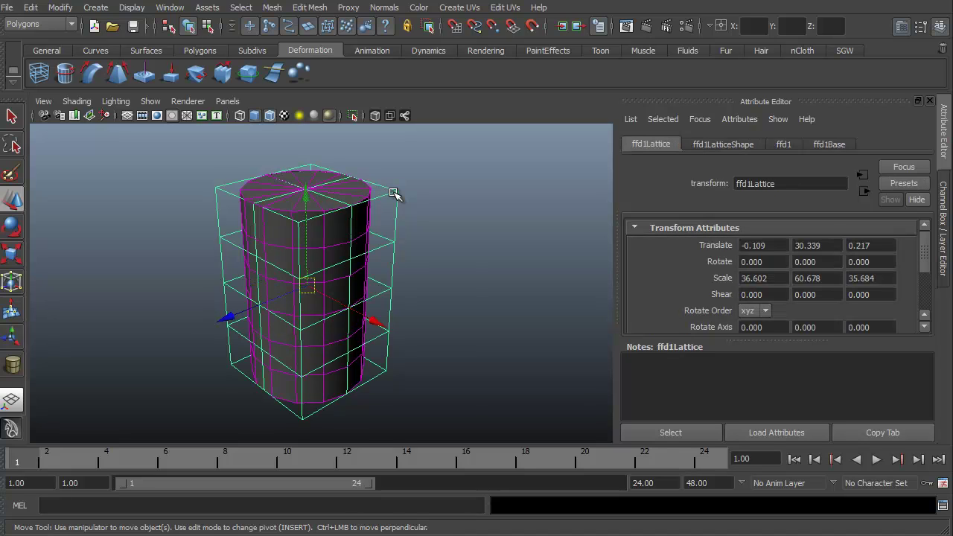
{"action": "right_click", "coordinate": [394, 194]}
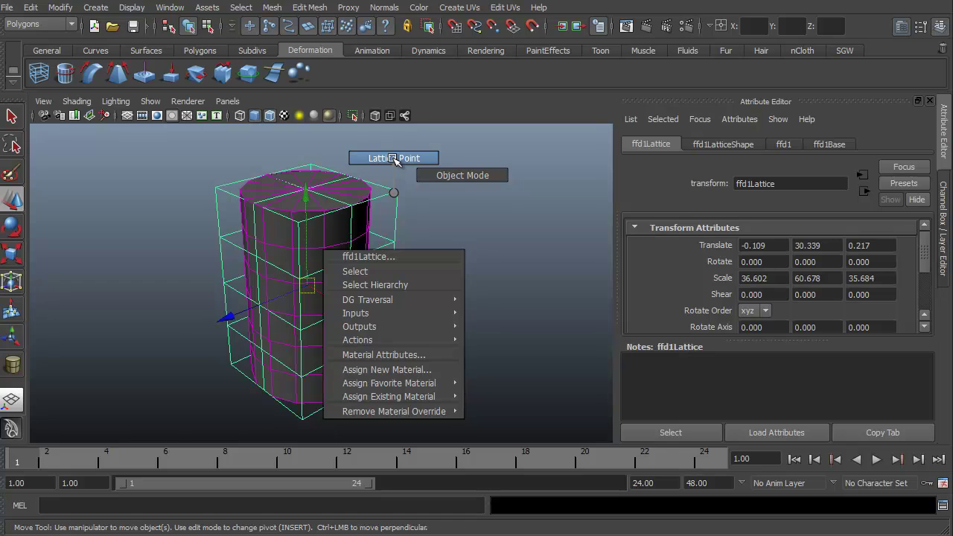
{"action": "left_click", "coordinate": [394, 159]}
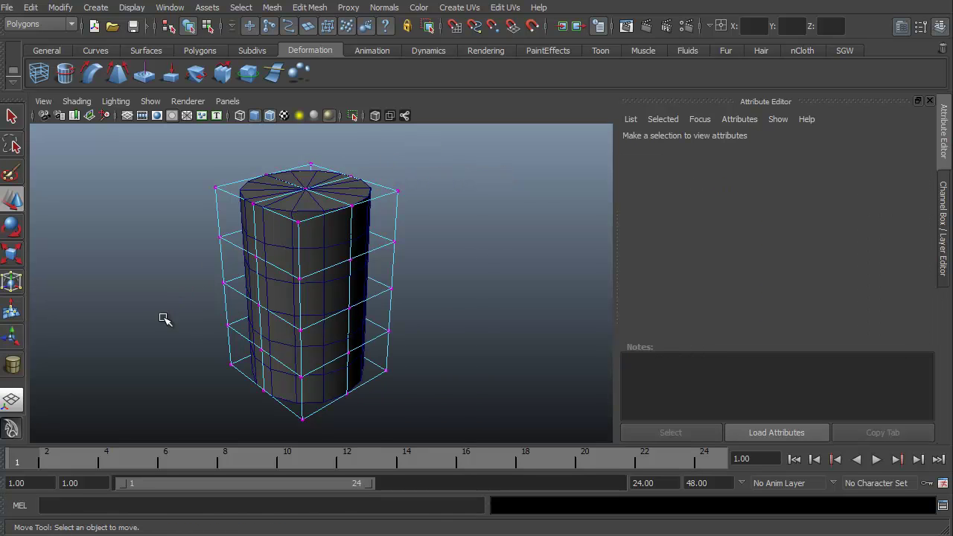
{"action": "mouse_move", "coordinate": [186, 358]}
{"action": "left_mouse_down", "text": "alt"}
{"action": "mouse_move", "coordinate": [172, 342]}
{"action": "mouse_move", "coordinate": [200, 332]}
{"action": "mouse_move", "coordinate": [253, 357]}
{"action": "mouse_move", "coordinate": [340, 340]}
{"action": "mouse_move", "coordinate": [531, 342]}
{"action": "mouse_move", "coordinate": [466, 361]}
{"action": "mouse_move", "coordinate": [422, 344]}
{"action": "mouse_move", "coordinate": [408, 320]}
{"action": "mouse_move", "coordinate": [427, 355]}
{"action": "mouse_move", "coordinate": [394, 370]}
{"action": "mouse_move", "coordinate": [321, 343]}
{"action": "mouse_move", "coordinate": [259, 340]}
{"action": "mouse_move", "coordinate": [256, 329]}
{"action": "mouse_move", "coordinate": [365, 319]}
{"action": "mouse_move", "coordinate": [446, 345]}
{"action": "left_mouse_up", "text": "alt"}
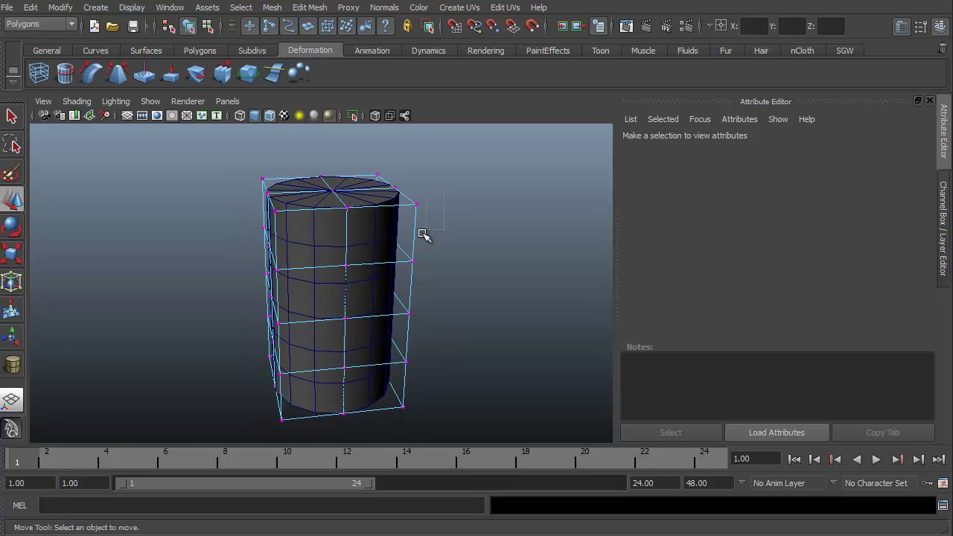
Marquee the right-side lattice points and drag them outward along X to flare the top
{"action": "left_click_drag", "start_coordinate": [423, 234], "coordinate": [399, 281]}
{"action": "left_click_drag", "start_coordinate": [201, 291], "coordinate": [195, 330], "text": "alt"}
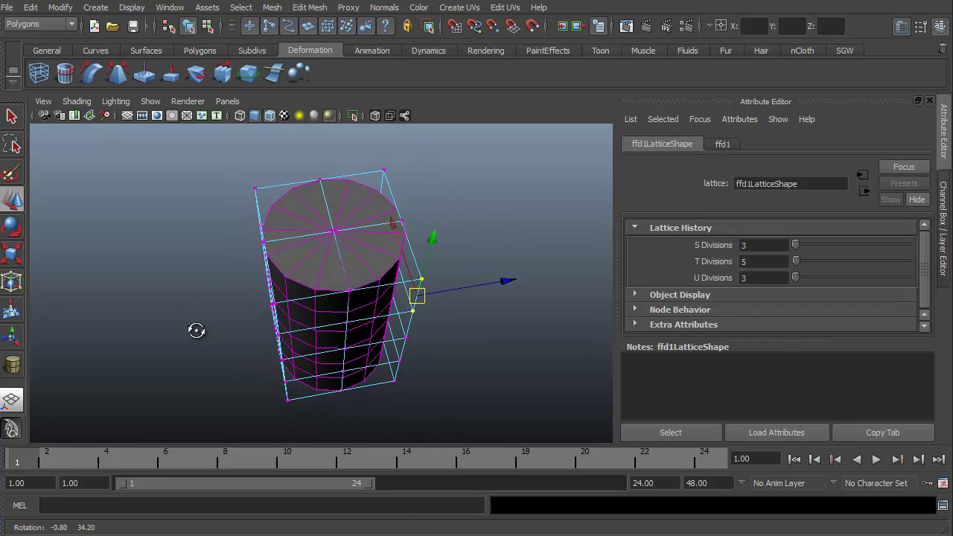
{"action": "mouse_move", "coordinate": [421, 307]}
{"action": "left_mouse_down"}
{"action": "mouse_move", "coordinate": [563, 306]}
{"action": "mouse_move", "coordinate": [557, 319]}
{"action": "left_mouse_up"}
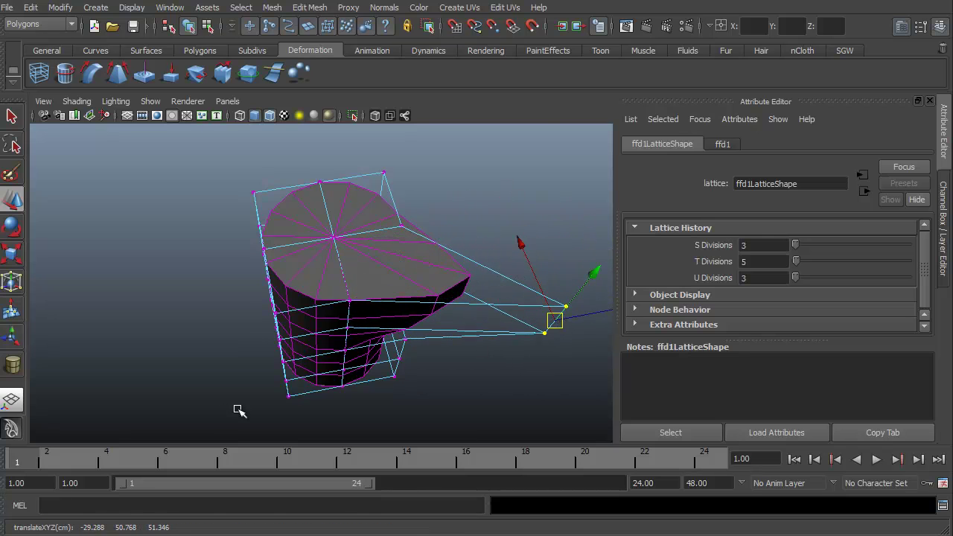
{"action": "mouse_move", "coordinate": [238, 410]}
{"action": "left_mouse_down", "text": "alt"}
{"action": "mouse_move", "coordinate": [179, 325]}
{"action": "mouse_move", "coordinate": [74, 329]}
{"action": "mouse_move", "coordinate": [161, 340]}
{"action": "mouse_move", "coordinate": [73, 351]}
{"action": "mouse_move", "coordinate": [278, 347]}
{"action": "left_mouse_up", "text": "alt"}
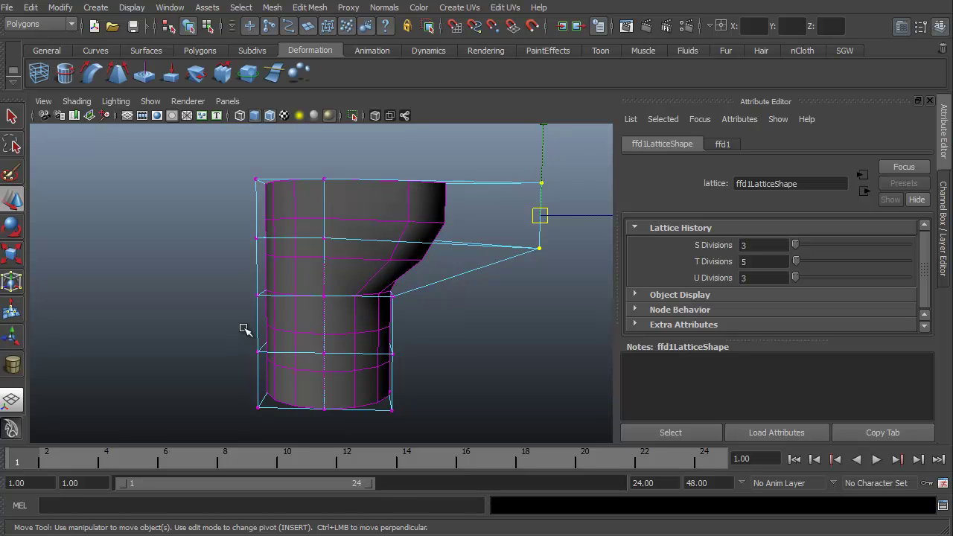
{"action": "mouse_move", "coordinate": [244, 329]}
{"action": "left_mouse_down", "text": "alt"}
{"action": "mouse_move", "coordinate": [287, 297]}
{"action": "mouse_move", "coordinate": [320, 319]}
{"action": "mouse_move", "coordinate": [181, 325]}
{"action": "left_mouse_up", "text": "alt"}
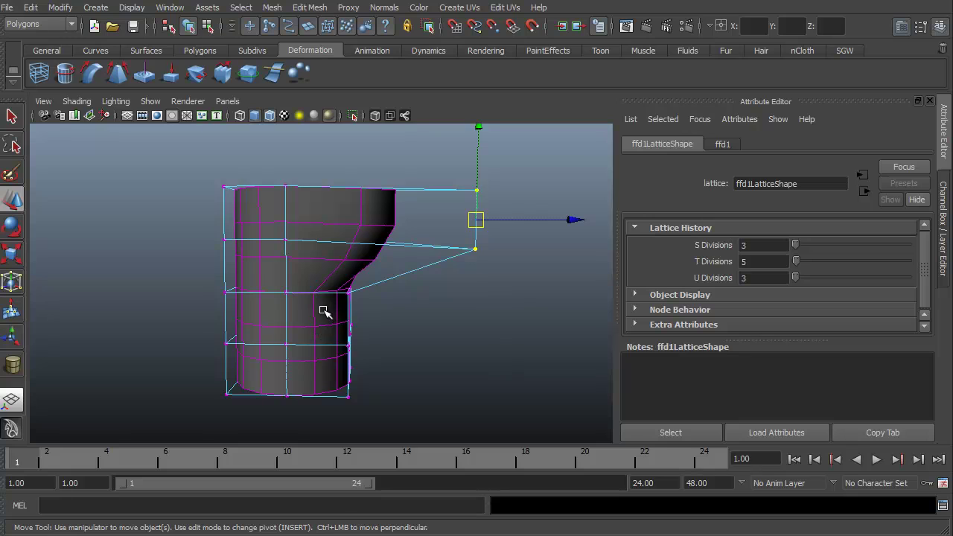
Undo the flare and set the lattice's T Divisions to 2
{"action": "key", "text": "ctrl+z"}
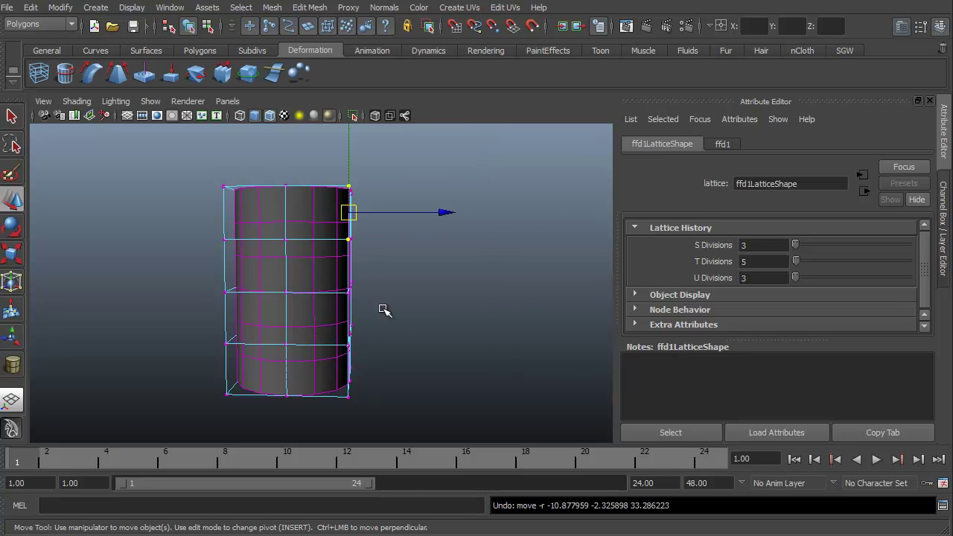
{"action": "left_click_drag", "start_coordinate": [417, 321], "coordinate": [410, 334], "text": "alt"}
{"action": "double_click", "coordinate": [745, 261]}
{"action": "type", "text": "2"}
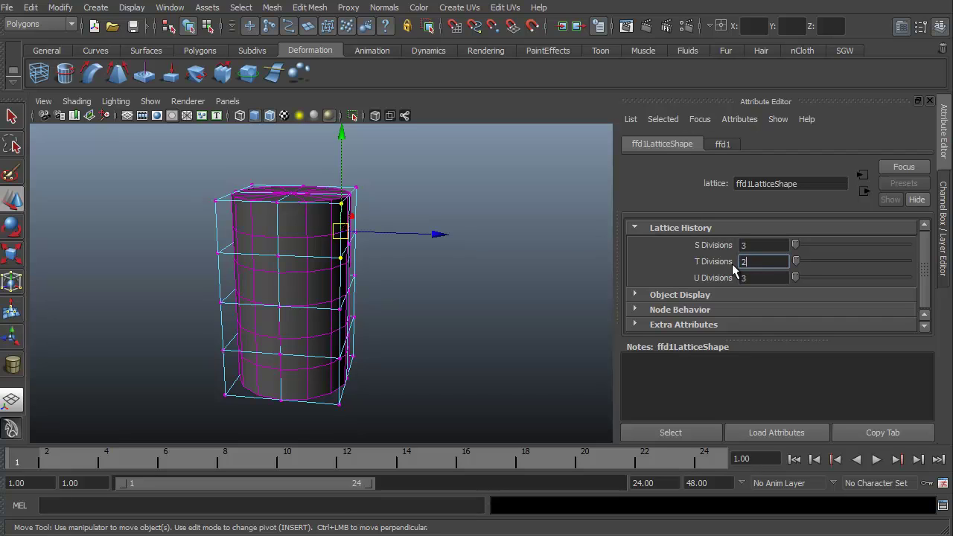
{"action": "key", "text": "Return"}
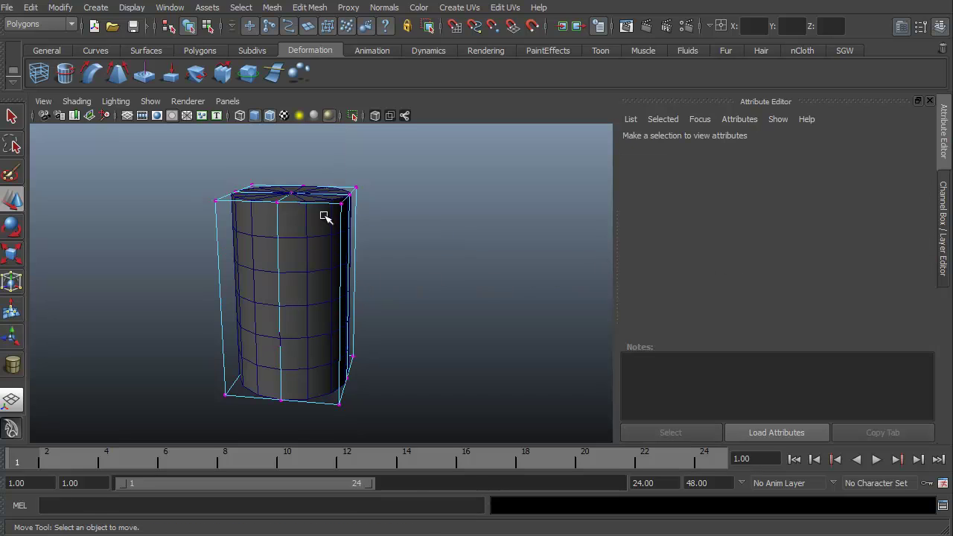
Try pulling a top corner lattice point out to taper the shape, then undo it
{"action": "mouse_move", "coordinate": [310, 311]}
{"action": "left_mouse_down", "text": "alt"}
{"action": "mouse_move", "coordinate": [308, 323]}
{"action": "mouse_move", "coordinate": [367, 283]}
{"action": "mouse_move", "coordinate": [355, 334]}
{"action": "mouse_move", "coordinate": [336, 340]}
{"action": "mouse_move", "coordinate": [362, 250]}
{"action": "mouse_move", "coordinate": [521, 234]}
{"action": "mouse_move", "coordinate": [583, 250]}
{"action": "left_mouse_up", "text": "alt"}
{"action": "left_click", "coordinate": [376, 211]}
{"action": "left_click", "coordinate": [366, 231]}
{"action": "mouse_move", "coordinate": [442, 405]}
{"action": "left_mouse_down", "text": "alt"}
{"action": "mouse_move", "coordinate": [398, 374]}
{"action": "mouse_move", "coordinate": [291, 384]}
{"action": "mouse_move", "coordinate": [248, 295]}
{"action": "left_mouse_up", "text": "alt"}
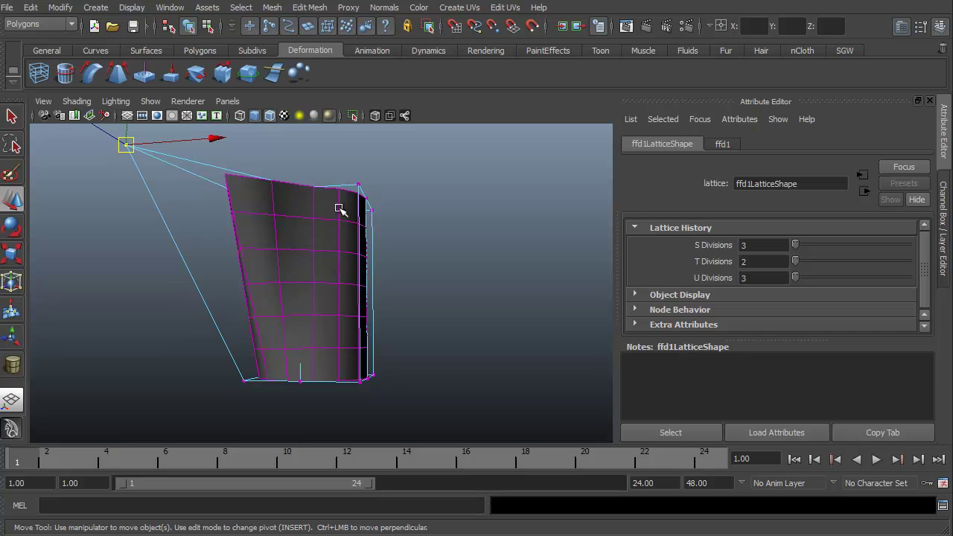
{"action": "mouse_move", "coordinate": [213, 303]}
{"action": "left_mouse_down", "text": "alt"}
{"action": "mouse_move", "coordinate": [196, 330]}
{"action": "mouse_move", "coordinate": [319, 336]}
{"action": "mouse_move", "coordinate": [323, 380]}
{"action": "mouse_move", "coordinate": [193, 375]}
{"action": "mouse_move", "coordinate": [183, 346]}
{"action": "mouse_move", "coordinate": [145, 351]}
{"action": "mouse_move", "coordinate": [278, 342]}
{"action": "mouse_move", "coordinate": [291, 366]}
{"action": "left_mouse_up", "text": "alt"}
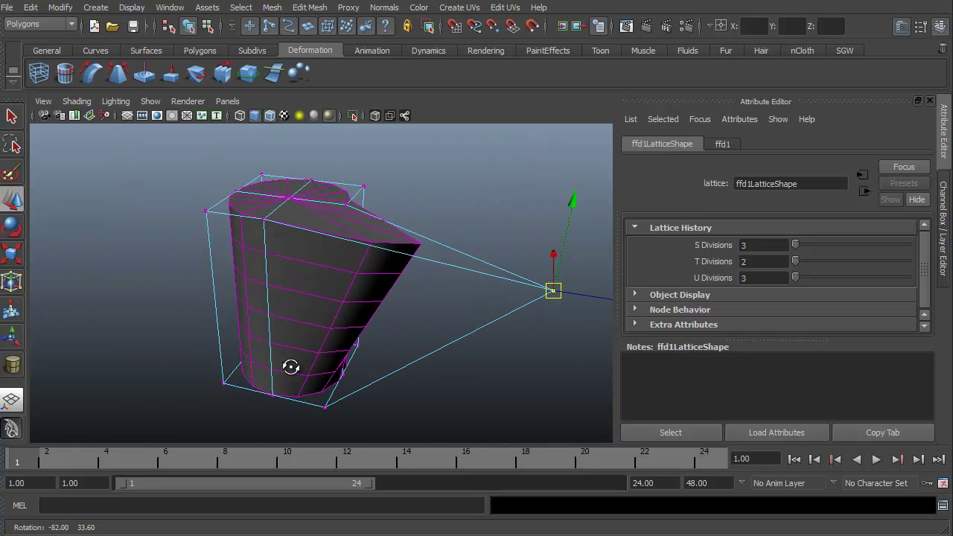
{"action": "mouse_move", "coordinate": [291, 365]}
{"action": "middle_mouse_down", "text": "alt"}
{"action": "mouse_move", "coordinate": [349, 364]}
{"action": "mouse_move", "coordinate": [308, 366]}
{"action": "middle_mouse_up", "text": "alt"}
{"action": "left_click_drag", "start_coordinate": [308, 365], "coordinate": [304, 380], "text": "alt"}
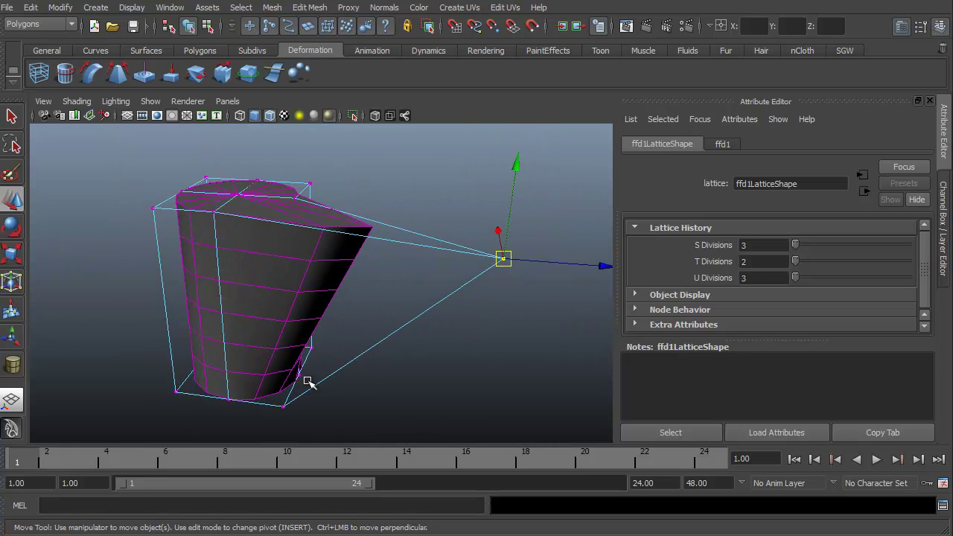
{"action": "key", "text": "ctrl+z"}
Set the lattice's T Divisions back to 5
{"action": "left_click", "coordinate": [754, 264]}
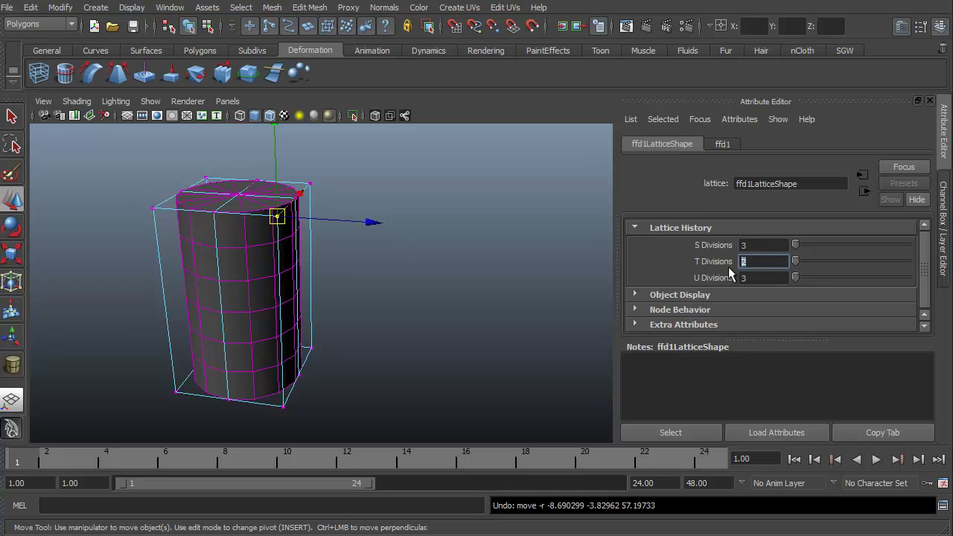
{"action": "type", "text": "5"}
{"action": "key", "text": "Return"}
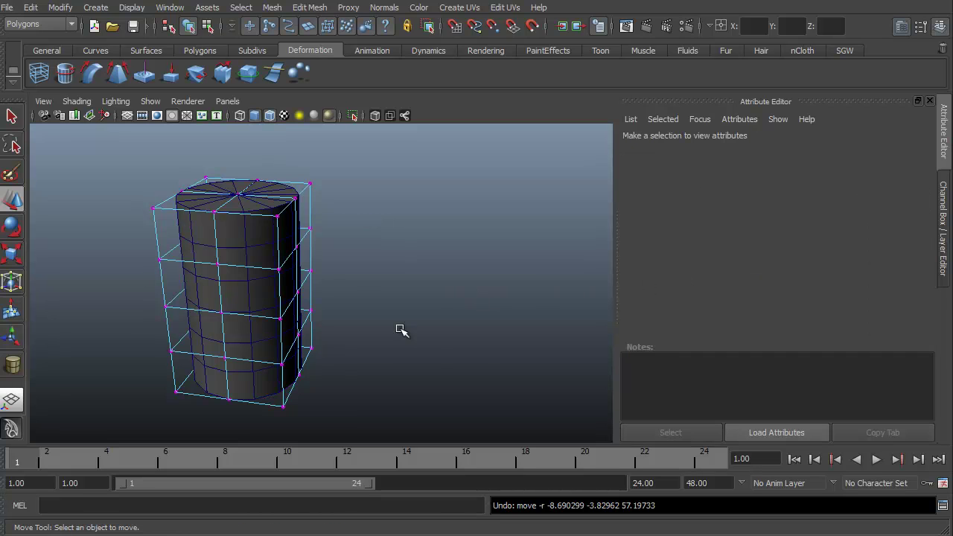
{"action": "mouse_move", "coordinate": [368, 336]}
{"action": "left_mouse_down", "text": "alt"}
{"action": "mouse_move", "coordinate": [404, 323]}
{"action": "mouse_move", "coordinate": [432, 328]}
{"action": "mouse_move", "coordinate": [375, 330]}
{"action": "mouse_move", "coordinate": [417, 341]}
{"action": "mouse_move", "coordinate": [397, 334]}
{"action": "left_mouse_up", "text": "alt"}
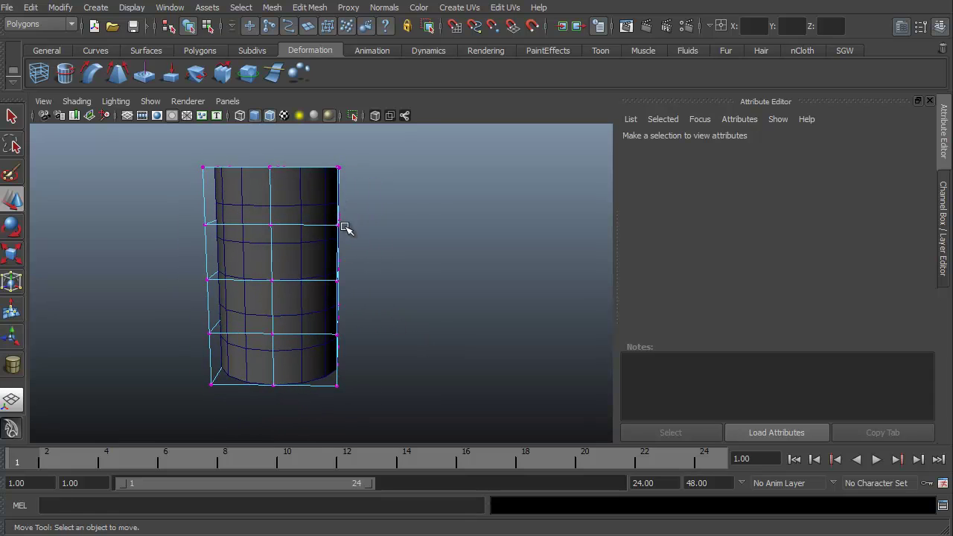
{"action": "left_click_drag", "start_coordinate": [402, 298], "coordinate": [402, 280], "text": "alt"}
Test widening the top by pushing right-side lattice points along X, undoing each attempt
{"action": "mouse_move", "coordinate": [356, 251]}
{"action": "left_mouse_down"}
{"action": "mouse_move", "coordinate": [422, 297]}
{"action": "mouse_move", "coordinate": [420, 276]}
{"action": "left_mouse_up"}
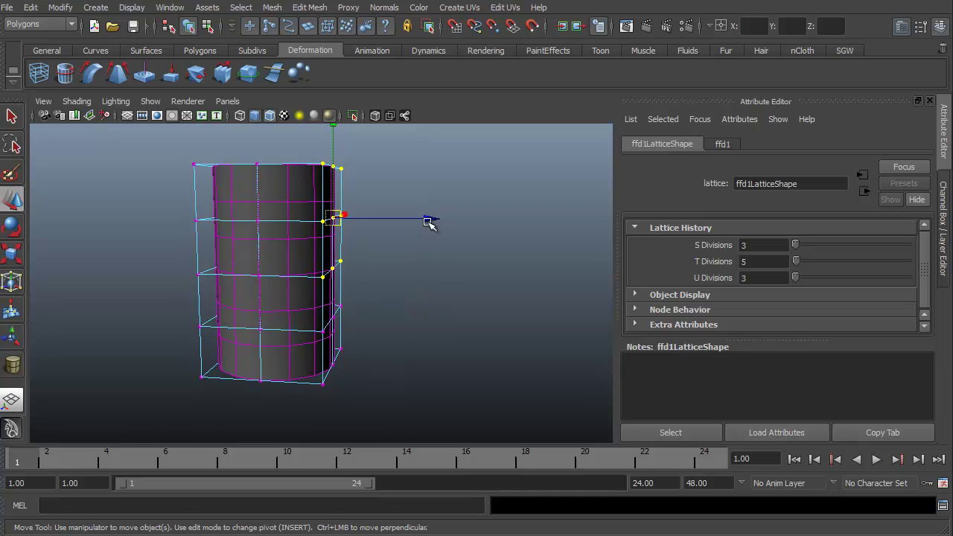
{"action": "mouse_move", "coordinate": [429, 224]}
{"action": "left_mouse_down"}
{"action": "mouse_move", "coordinate": [521, 223]}
{"action": "mouse_move", "coordinate": [412, 389]}
{"action": "mouse_move", "coordinate": [210, 344]}
{"action": "mouse_move", "coordinate": [159, 376]}
{"action": "mouse_move", "coordinate": [178, 413]}
{"action": "mouse_move", "coordinate": [404, 385]}
{"action": "mouse_move", "coordinate": [393, 382]}
{"action": "left_mouse_up"}
{"action": "key", "text": "ctrl+z"}
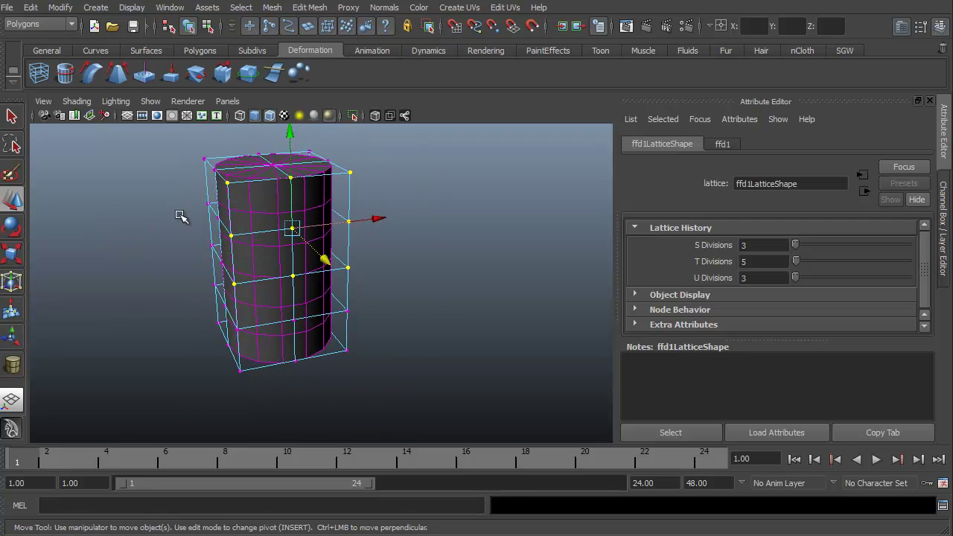
{"action": "left_click_drag", "start_coordinate": [215, 165], "coordinate": [253, 316], "text": "ctrl"}
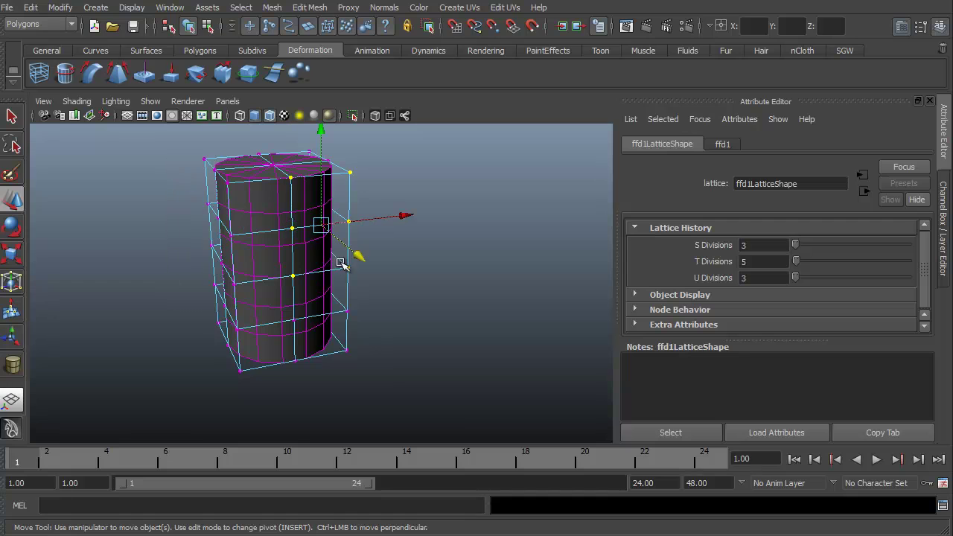
{"action": "mouse_move", "coordinate": [173, 360]}
{"action": "left_mouse_down", "text": "alt"}
{"action": "mouse_move", "coordinate": [225, 355]}
{"action": "mouse_move", "coordinate": [446, 245]}
{"action": "mouse_move", "coordinate": [500, 251]}
{"action": "left_mouse_up", "text": "alt"}
{"action": "mouse_move", "coordinate": [444, 384]}
{"action": "left_mouse_down", "text": "alt"}
{"action": "mouse_move", "coordinate": [345, 379]}
{"action": "mouse_move", "coordinate": [300, 345]}
{"action": "mouse_move", "coordinate": [308, 302]}
{"action": "left_mouse_up", "text": "alt"}
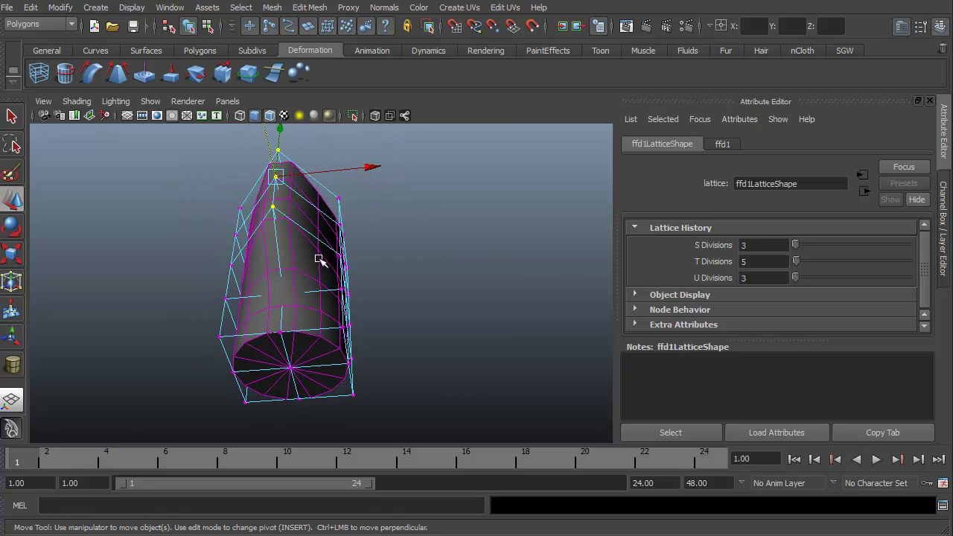
{"action": "mouse_move", "coordinate": [317, 259]}
{"action": "left_mouse_down", "text": "alt"}
{"action": "mouse_move", "coordinate": [164, 276]}
{"action": "mouse_move", "coordinate": [287, 314]}
{"action": "left_mouse_up", "text": "alt"}
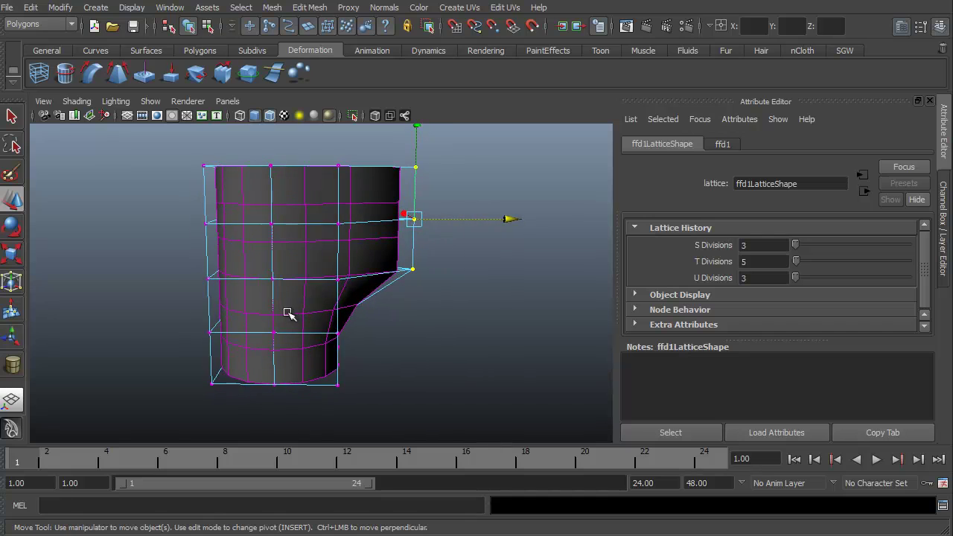
{"action": "key", "text": "ctrl+z"}
Rotate and move the top two rows of lattice points up-left to bend the top
{"action": "mouse_move", "coordinate": [155, 165]}
{"action": "left_mouse_down", "text": "alt"}
{"action": "mouse_move", "coordinate": [164, 245]}
{"action": "mouse_move", "coordinate": [146, 176]}
{"action": "left_mouse_up", "text": "alt"}
{"action": "left_click_drag", "start_coordinate": [183, 141], "coordinate": [402, 236]}
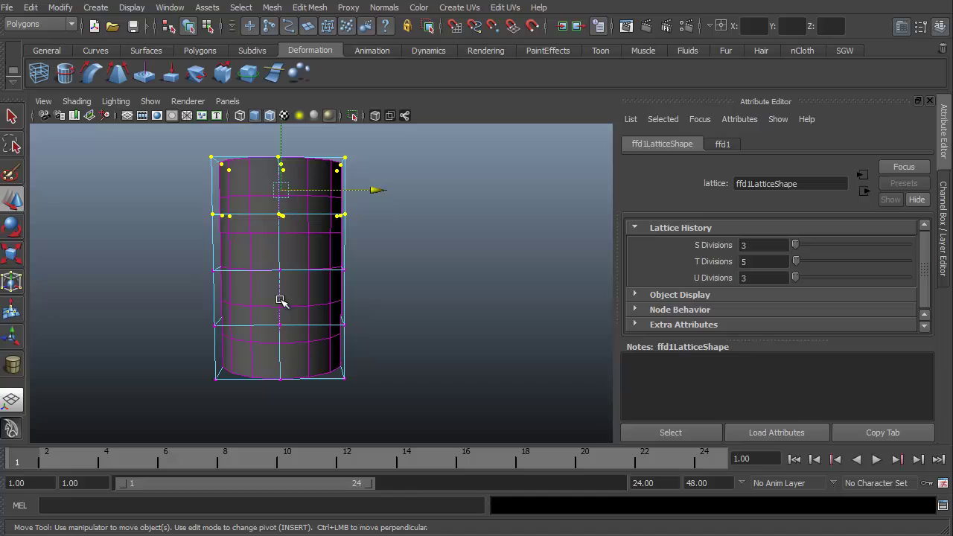
{"action": "mouse_move", "coordinate": [276, 302]}
{"action": "middle_mouse_down", "text": "alt"}
{"action": "mouse_move", "coordinate": [279, 326]}
{"action": "mouse_move", "coordinate": [297, 326]}
{"action": "middle_mouse_up", "text": "alt"}
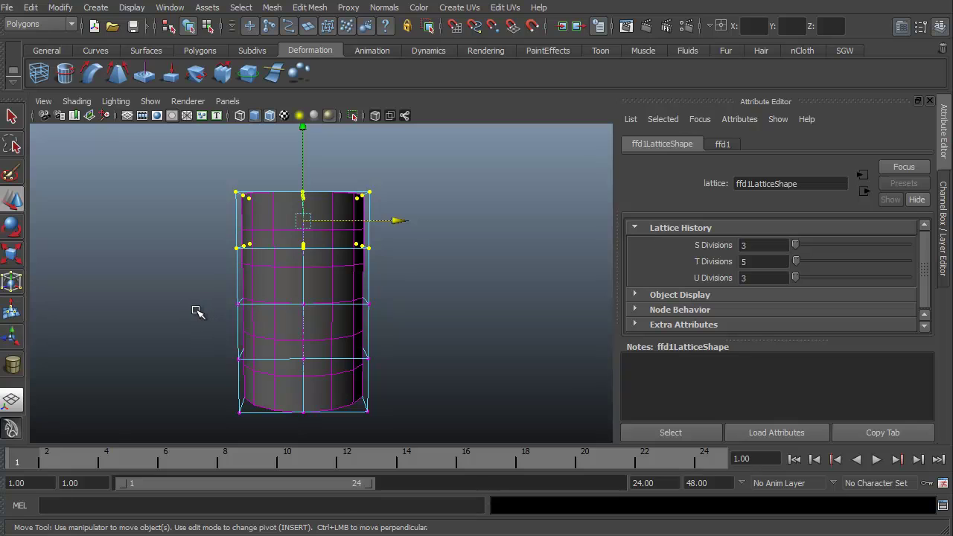
{"action": "key", "text": "e"}
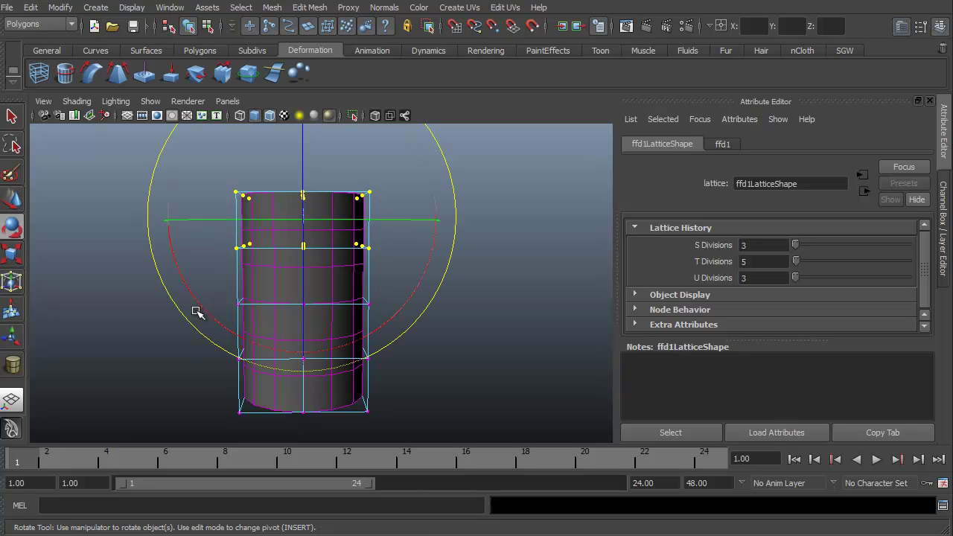
{"action": "mouse_move", "coordinate": [397, 314]}
{"action": "left_mouse_down"}
{"action": "mouse_move", "coordinate": [452, 244]}
{"action": "mouse_move", "coordinate": [497, 245]}
{"action": "left_mouse_up"}
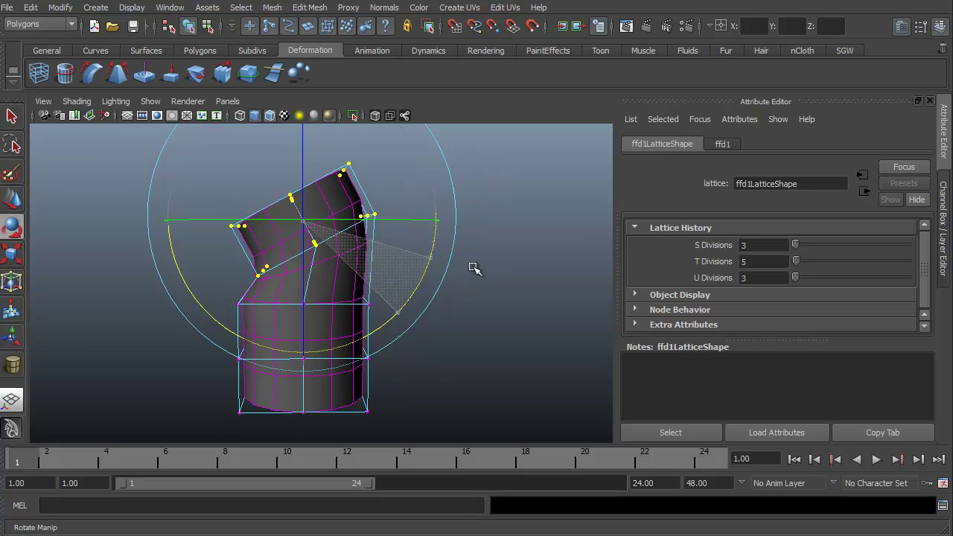
{"action": "key", "text": "w"}
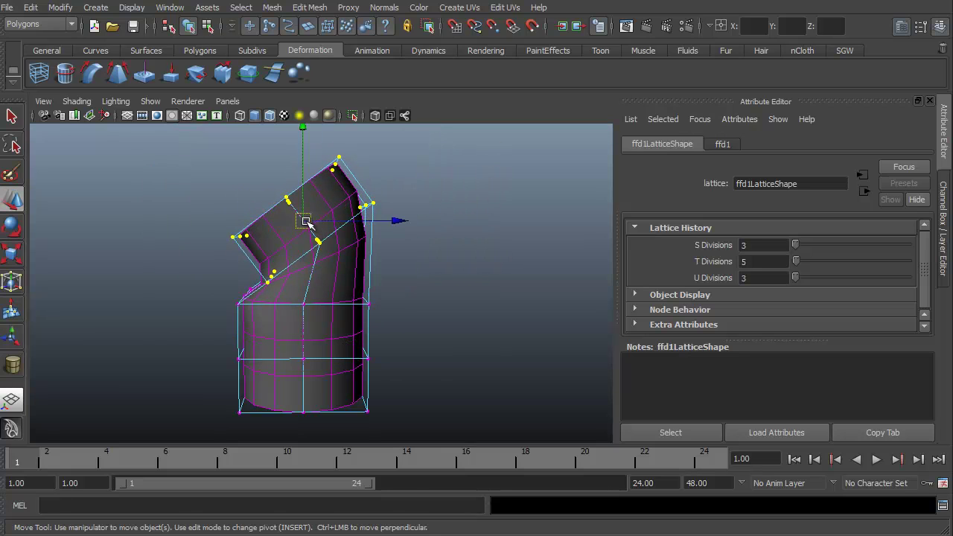
{"action": "left_click_drag", "start_coordinate": [306, 221], "coordinate": [265, 208]}
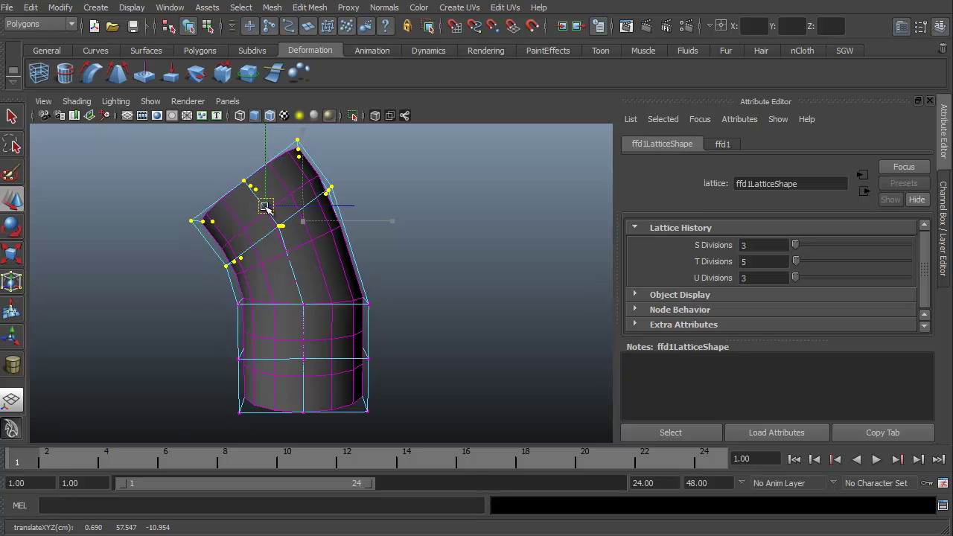
Rotate and shift the middle row of lattice points left to curve the tube
{"action": "left_click_drag", "start_coordinate": [197, 283], "coordinate": [408, 326]}
{"action": "key", "text": "e"}
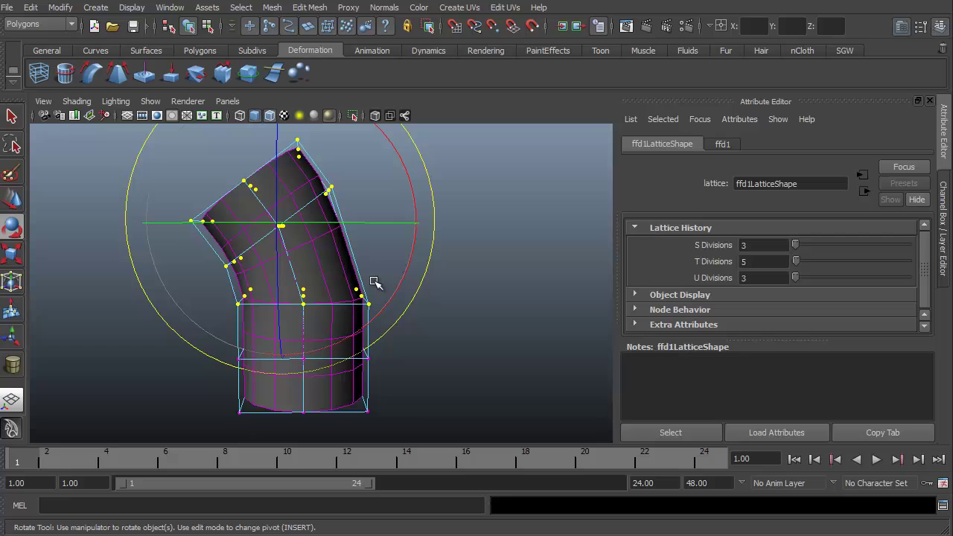
{"action": "left_click_drag", "start_coordinate": [400, 269], "coordinate": [430, 225]}
{"action": "key", "text": "w"}
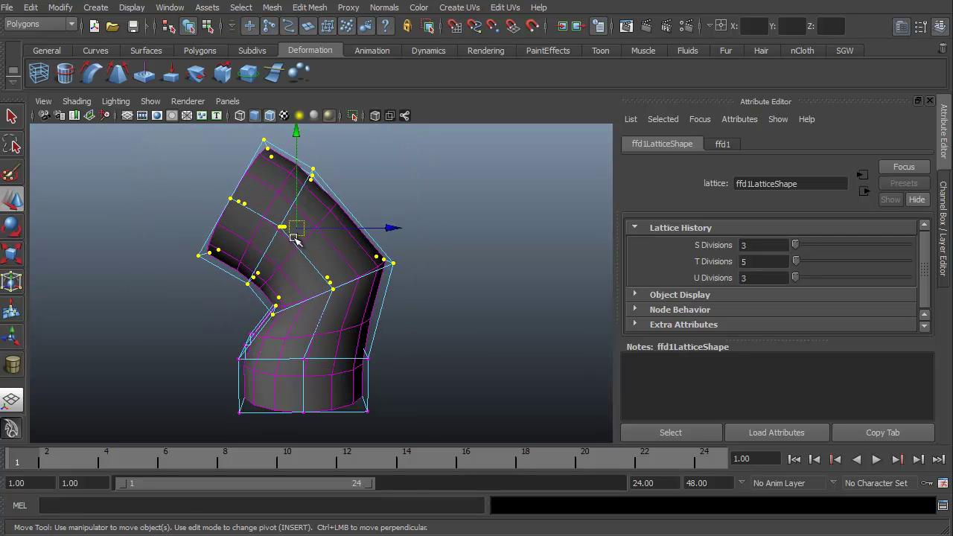
{"action": "left_click_drag", "start_coordinate": [298, 227], "coordinate": [244, 218]}
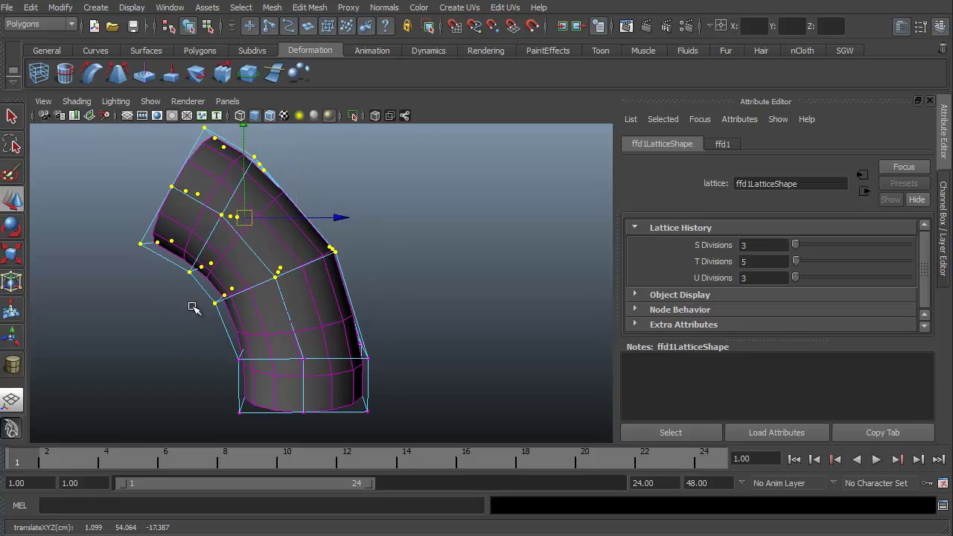
{"action": "mouse_move", "coordinate": [116, 373]}
{"action": "left_mouse_down", "text": "alt"}
{"action": "mouse_move", "coordinate": [219, 355]}
{"action": "mouse_move", "coordinate": [438, 392]}
{"action": "mouse_move", "coordinate": [102, 371]}
{"action": "mouse_move", "coordinate": [127, 382]}
{"action": "mouse_move", "coordinate": [104, 385]}
{"action": "left_mouse_up", "text": "alt"}
{"action": "mouse_move", "coordinate": [201, 385]}
{"action": "left_mouse_down", "text": "alt"}
{"action": "mouse_move", "coordinate": [106, 385]}
{"action": "mouse_move", "coordinate": [257, 403]}
{"action": "left_mouse_up", "text": "alt"}
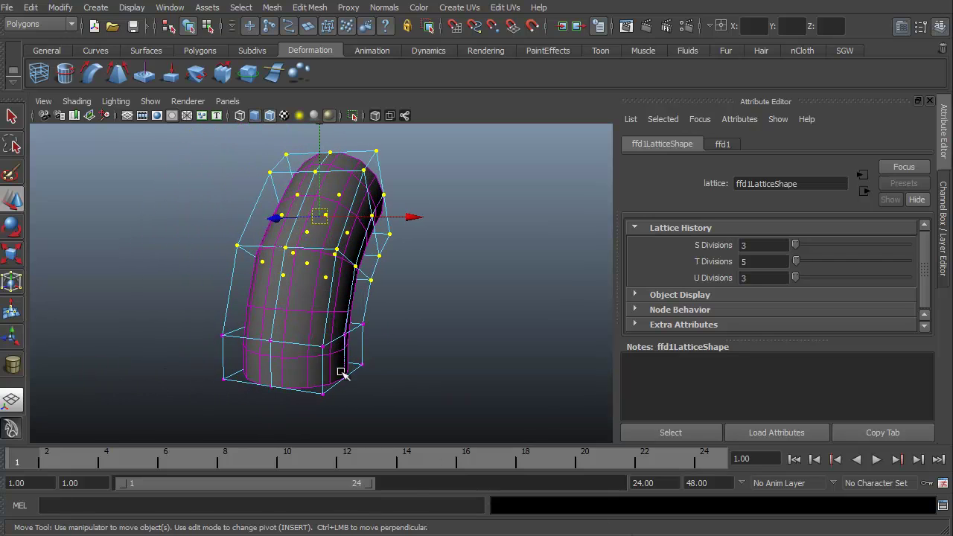
Stand the tube upright, then pull the top-left lattice points outward to flare the top
{"action": "mouse_move", "coordinate": [195, 291]}
{"action": "middle_mouse_down"}
{"action": "mouse_move", "coordinate": [191, 303]}
{"action": "mouse_move", "coordinate": [228, 291]}
{"action": "mouse_move", "coordinate": [276, 311]}
{"action": "middle_mouse_up"}
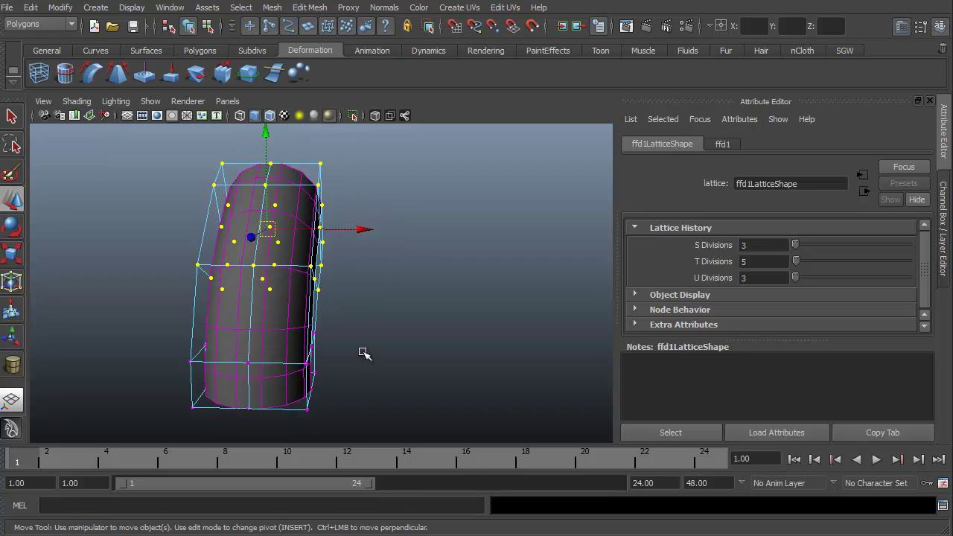
{"action": "mouse_move", "coordinate": [362, 355]}
{"action": "left_mouse_down", "text": "alt"}
{"action": "mouse_move", "coordinate": [249, 336]}
{"action": "mouse_move", "coordinate": [132, 340]}
{"action": "mouse_move", "coordinate": [165, 319]}
{"action": "mouse_move", "coordinate": [183, 279]}
{"action": "mouse_move", "coordinate": [250, 263]}
{"action": "mouse_move", "coordinate": [251, 232]}
{"action": "left_mouse_up", "text": "alt"}
{"action": "left_click_drag", "start_coordinate": [254, 154], "coordinate": [330, 229]}
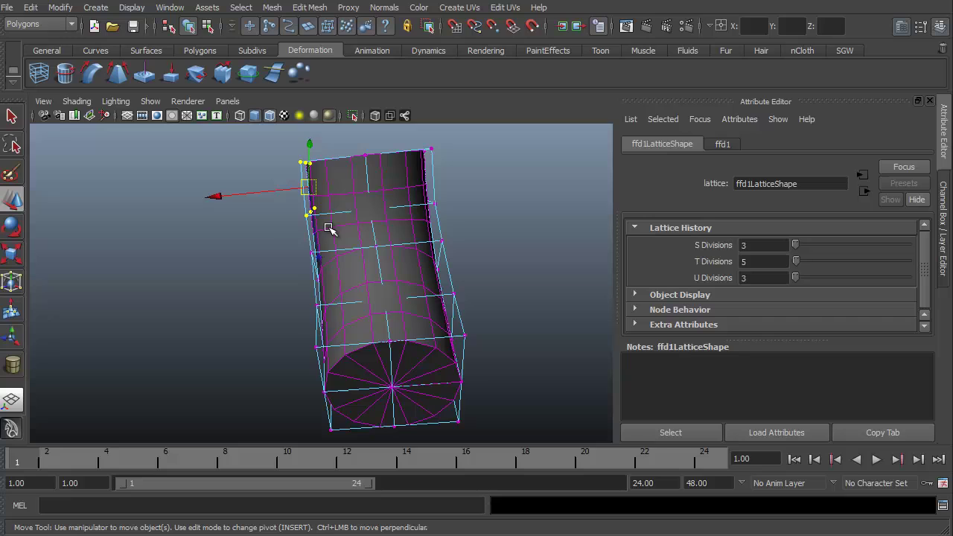
{"action": "mouse_move", "coordinate": [218, 199]}
{"action": "left_mouse_down"}
{"action": "mouse_move", "coordinate": [159, 203]}
{"action": "mouse_move", "coordinate": [132, 181]}
{"action": "mouse_move", "coordinate": [111, 186]}
{"action": "left_mouse_up"}
{"action": "mouse_move", "coordinate": [268, 318]}
{"action": "left_mouse_down", "text": "alt"}
{"action": "mouse_move", "coordinate": [359, 335]}
{"action": "mouse_move", "coordinate": [287, 334]}
{"action": "left_mouse_up", "text": "alt"}
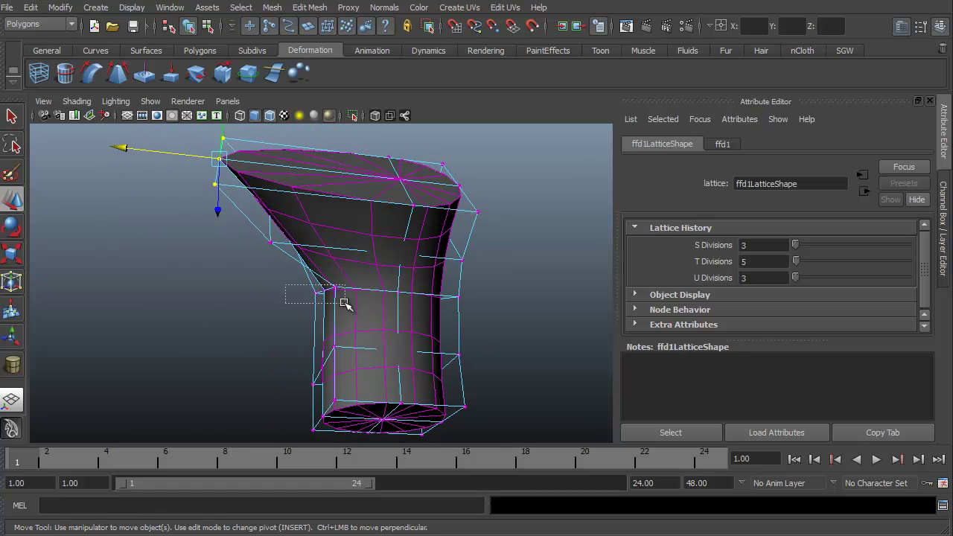
Slide a single lower lattice point sideways, then select the pCylinder1 mesh
{"action": "left_click_drag", "start_coordinate": [344, 302], "coordinate": [327, 308]}
{"action": "left_click", "coordinate": [223, 284]}
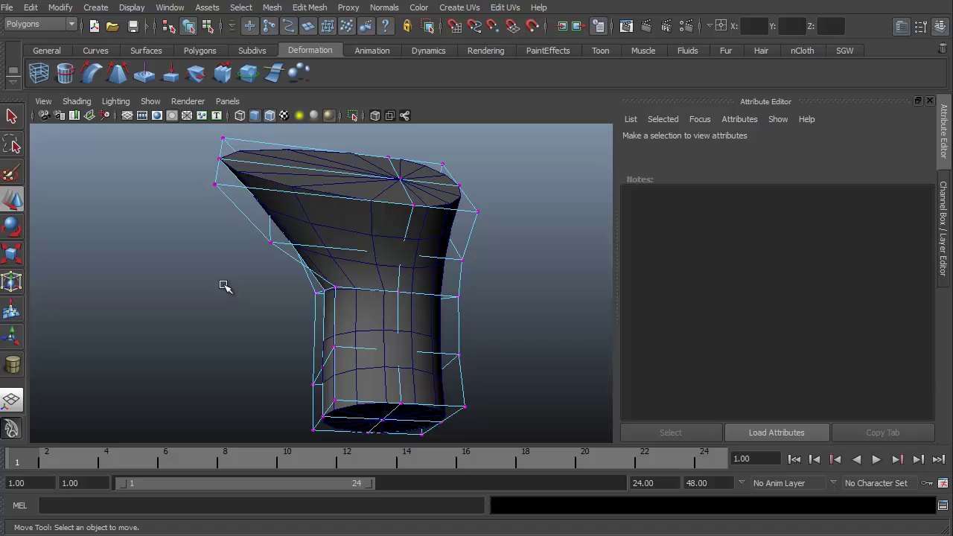
{"action": "left_click_drag", "start_coordinate": [270, 310], "coordinate": [347, 278]}
{"action": "mouse_move", "coordinate": [233, 293]}
{"action": "left_mouse_down"}
{"action": "mouse_move", "coordinate": [228, 284]}
{"action": "mouse_move", "coordinate": [205, 287]}
{"action": "mouse_move", "coordinate": [202, 299]}
{"action": "mouse_move", "coordinate": [249, 325]}
{"action": "mouse_move", "coordinate": [325, 278]}
{"action": "mouse_move", "coordinate": [482, 280]}
{"action": "mouse_move", "coordinate": [338, 297]}
{"action": "mouse_move", "coordinate": [255, 276]}
{"action": "left_mouse_up"}
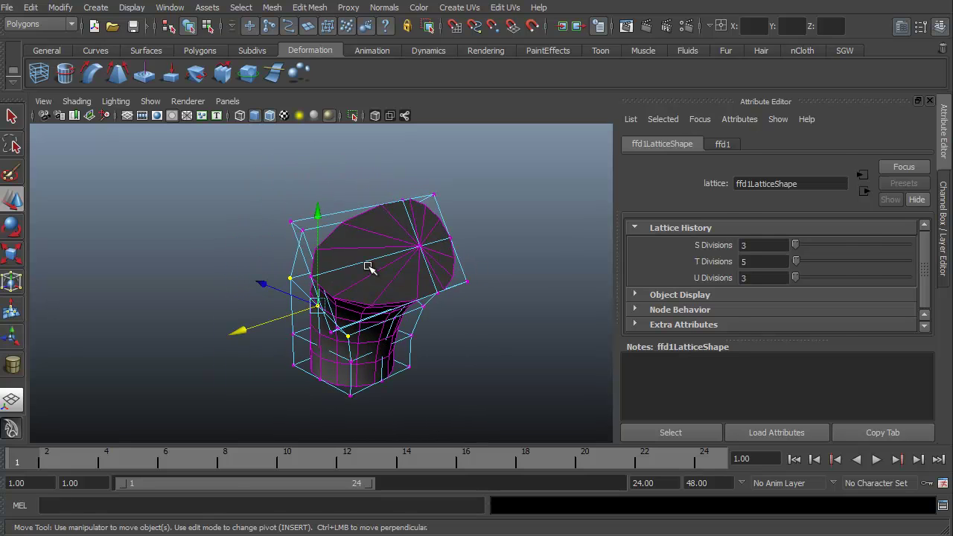
{"action": "left_click", "coordinate": [368, 268]}
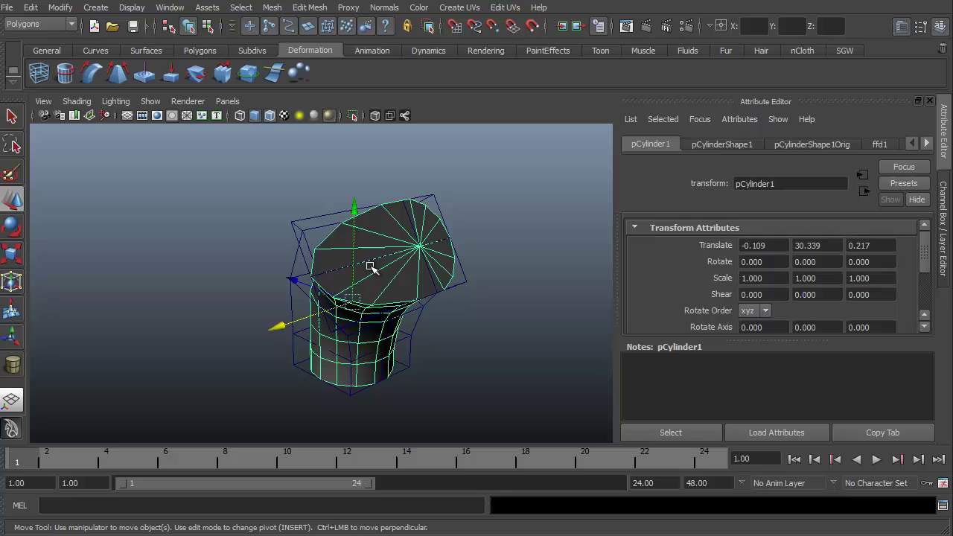
Switch to vertex mode with F8 and bring up the custom SGW shelf tab
{"action": "key", "text": "F8"}
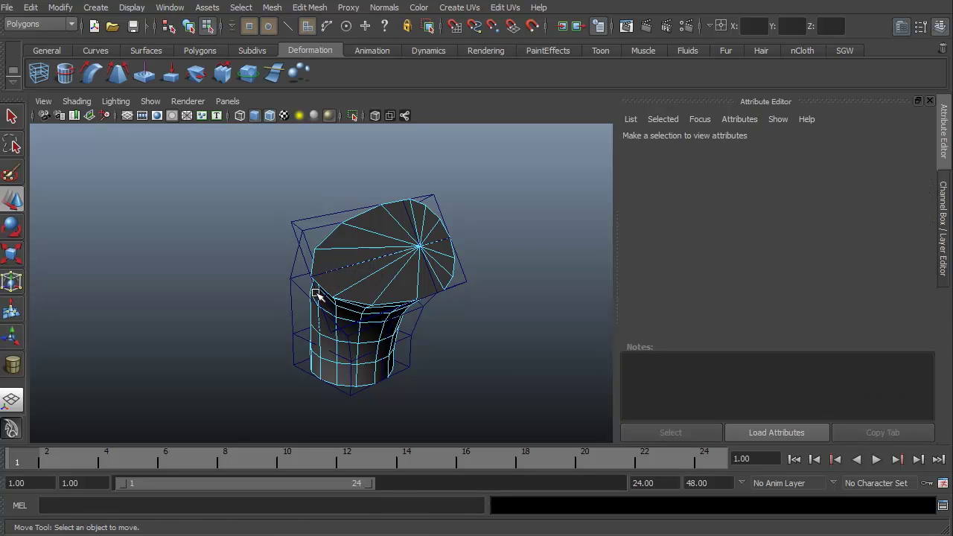
{"action": "mouse_move", "coordinate": [285, 340]}
{"action": "left_mouse_down", "text": "alt"}
{"action": "mouse_move", "coordinate": [314, 312]}
{"action": "mouse_move", "coordinate": [365, 320]}
{"action": "mouse_move", "coordinate": [365, 332]}
{"action": "mouse_move", "coordinate": [270, 327]}
{"action": "mouse_move", "coordinate": [289, 322]}
{"action": "left_mouse_up", "text": "alt"}
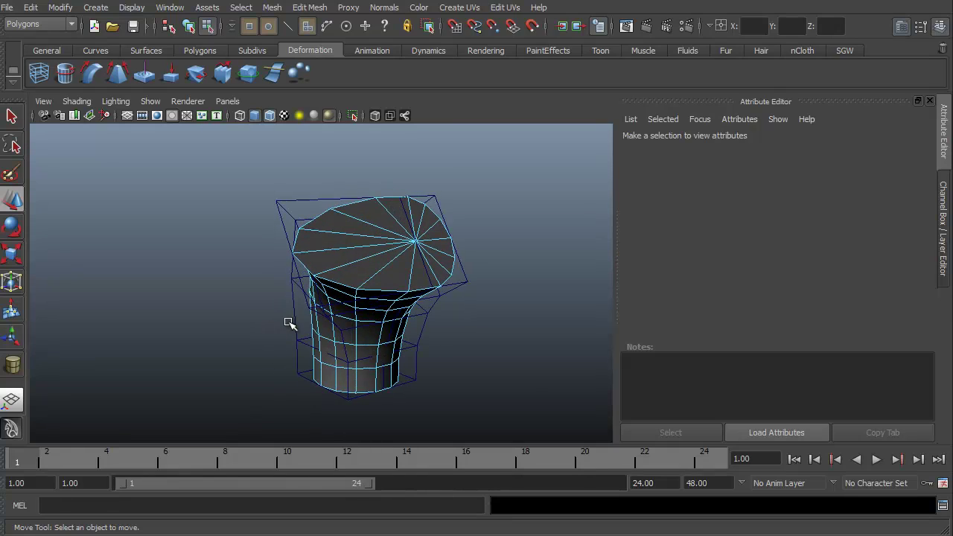
{"action": "left_click", "coordinate": [852, 51]}
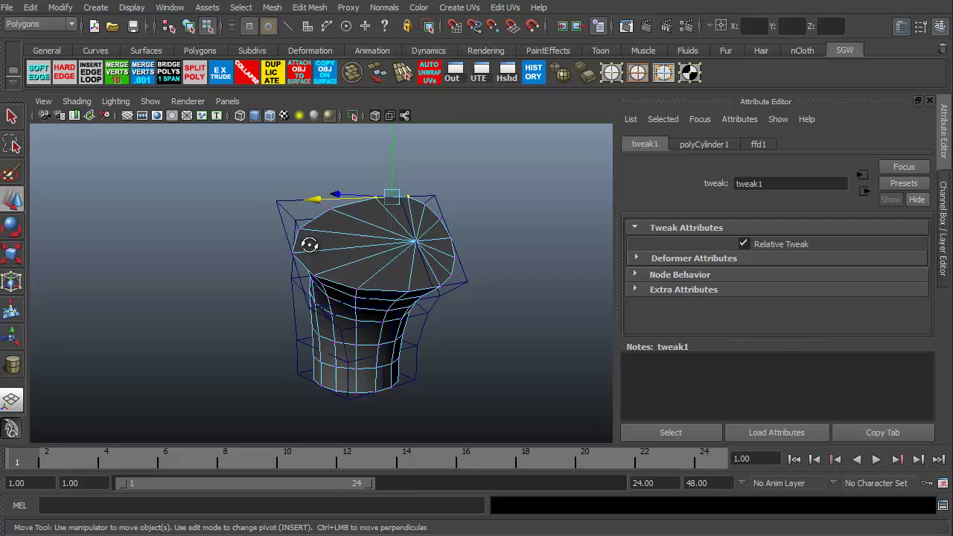
Trial-move a cap vertex, undo the moves, and return to object mode
{"action": "left_click_drag", "start_coordinate": [309, 244], "coordinate": [391, 281], "text": "alt"}
{"action": "left_click_drag", "start_coordinate": [379, 232], "coordinate": [364, 217]}
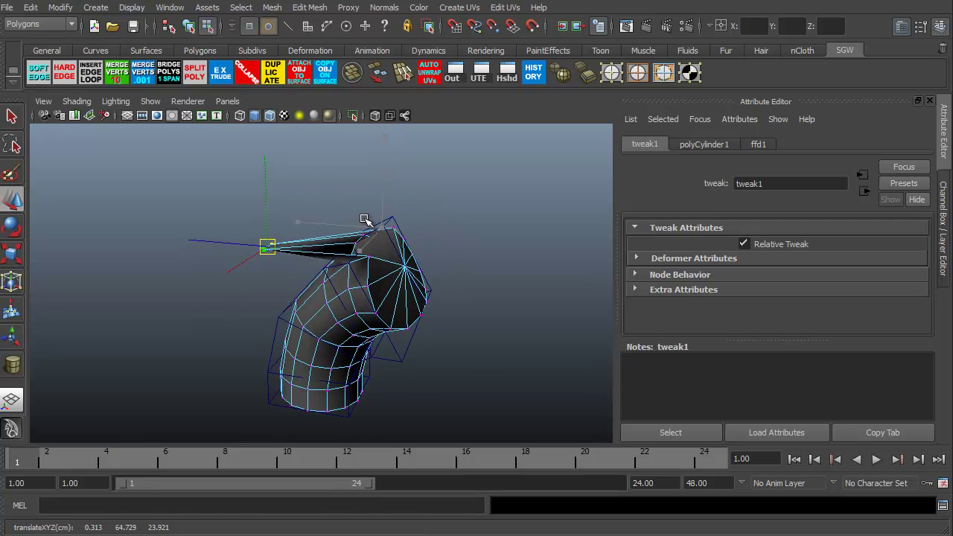
{"action": "key", "text": "ctrl+z"}
{"action": "key", "text": "shift+z"}
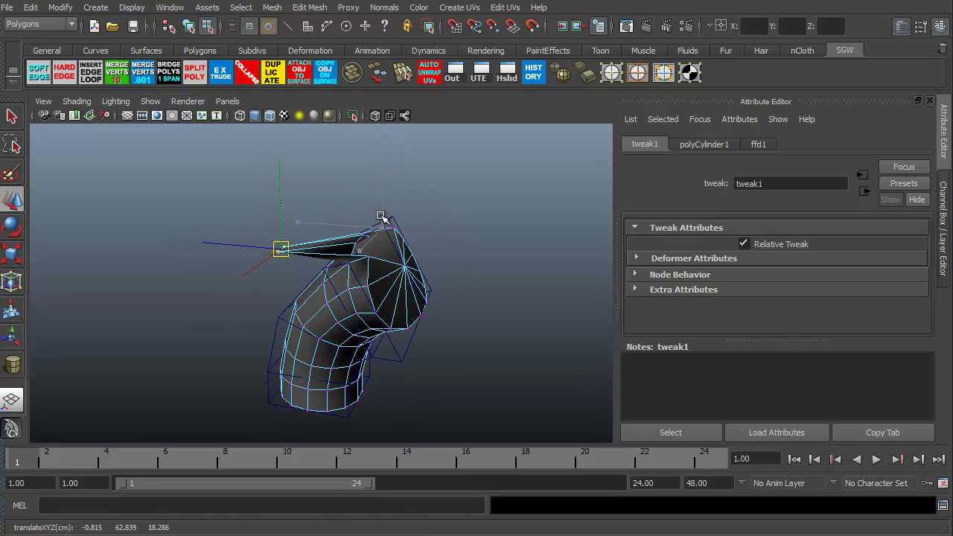
{"action": "mouse_move", "coordinate": [389, 211]}
{"action": "middle_mouse_down"}
{"action": "mouse_move", "coordinate": [404, 178]}
{"action": "mouse_move", "coordinate": [491, 165]}
{"action": "middle_mouse_up"}
{"action": "middle_click_drag", "start_coordinate": [548, 198], "coordinate": [487, 194]}
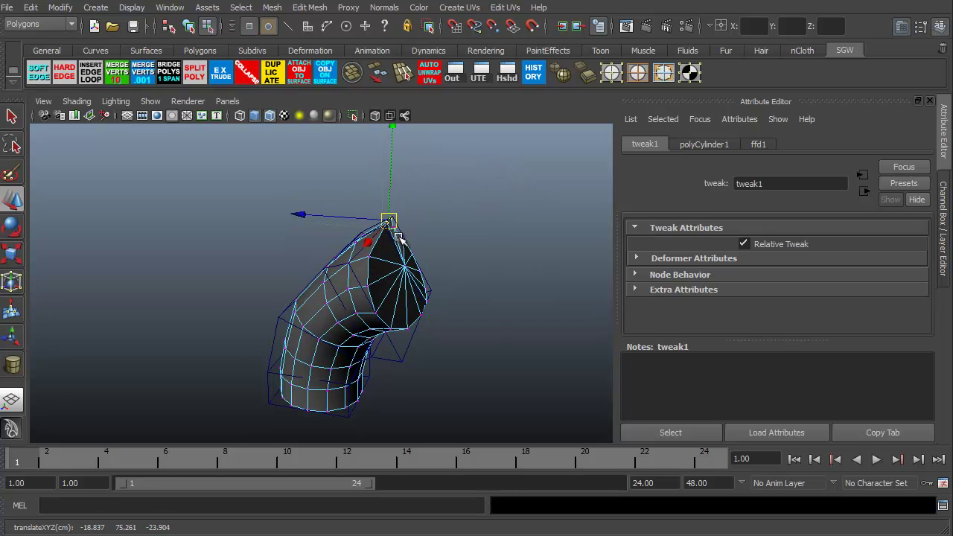
{"action": "mouse_move", "coordinate": [398, 236]}
{"action": "left_mouse_down", "text": "alt"}
{"action": "mouse_move", "coordinate": [255, 283]}
{"action": "mouse_move", "coordinate": [202, 283]}
{"action": "mouse_move", "coordinate": [187, 304]}
{"action": "left_mouse_up", "text": "alt"}
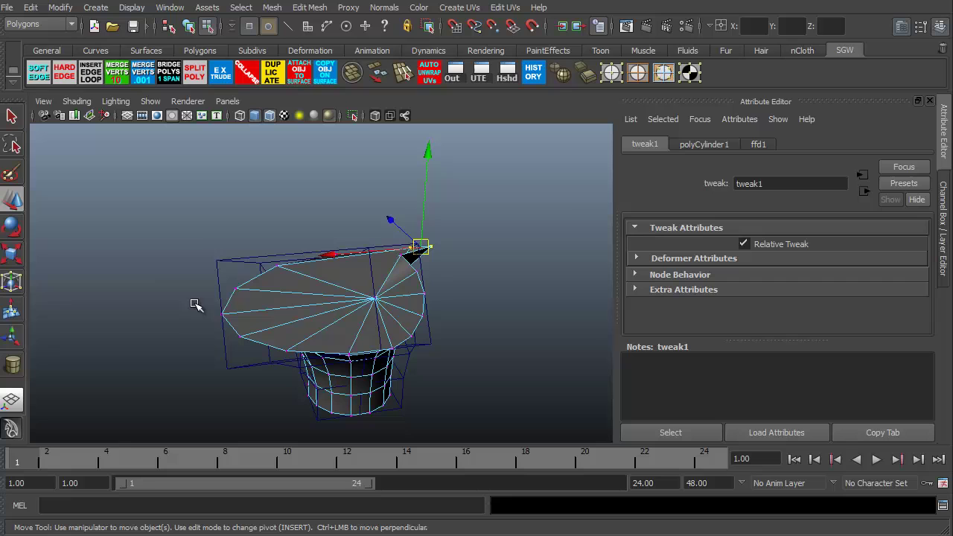
{"action": "key", "text": "ctrl+z"}
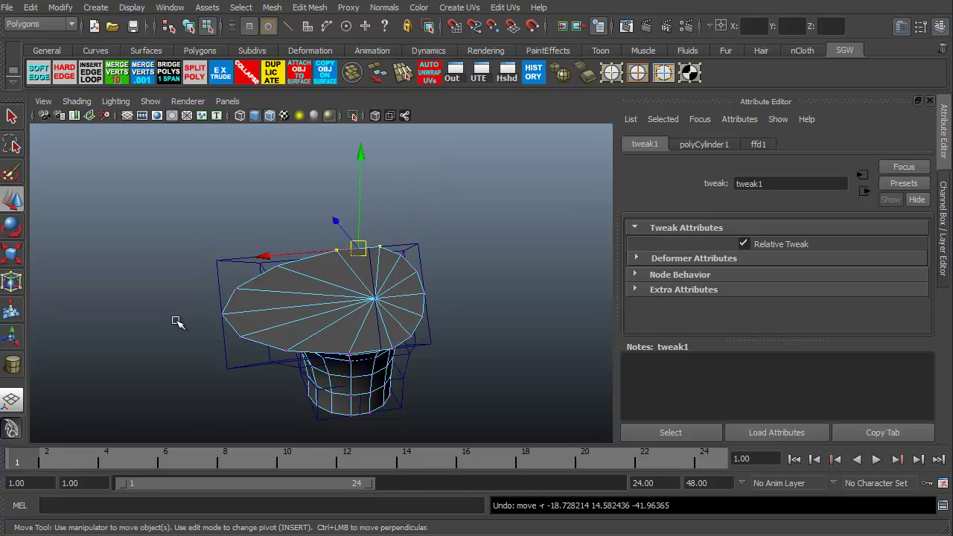
{"action": "mouse_move", "coordinate": [178, 321]}
{"action": "left_mouse_down", "text": "alt"}
{"action": "mouse_move", "coordinate": [230, 312]}
{"action": "mouse_move", "coordinate": [312, 325]}
{"action": "mouse_move", "coordinate": [266, 366]}
{"action": "mouse_move", "coordinate": [287, 365]}
{"action": "mouse_move", "coordinate": [245, 369]}
{"action": "left_mouse_up", "text": "alt"}
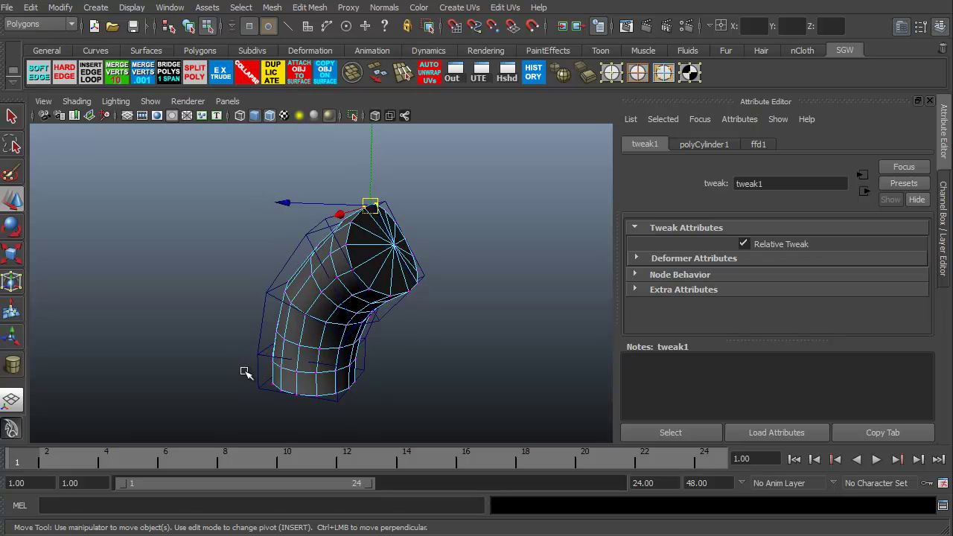
{"action": "key", "text": "F8"}
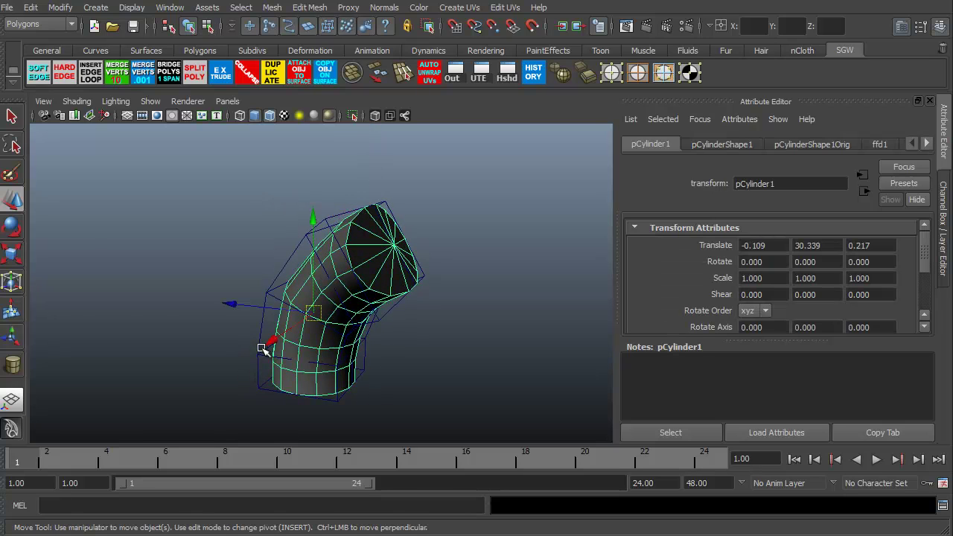
Delete pCylinder1's history via Edit > Delete by Type > History, keeping the elbow bend
{"action": "left_click", "coordinate": [29, 8]}
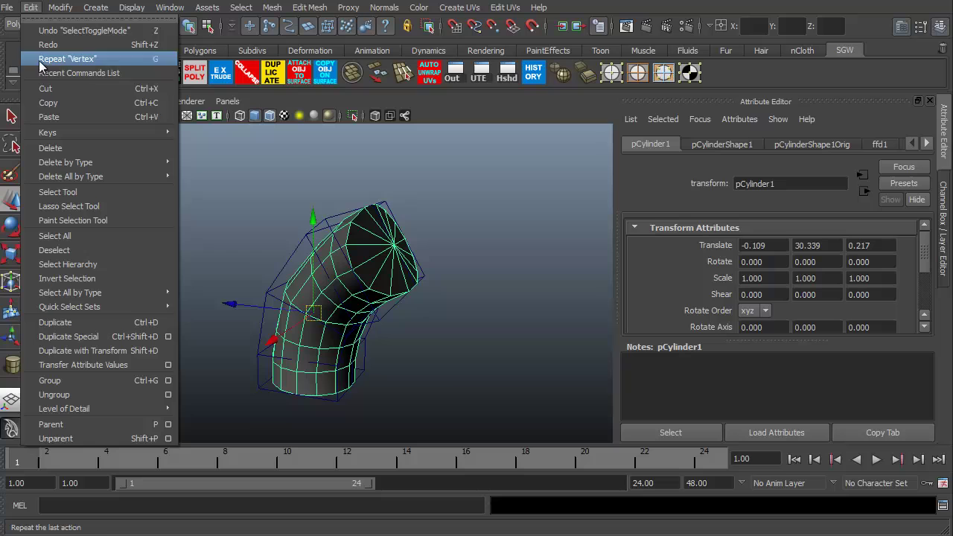
{"action": "mouse_move", "coordinate": [66, 162]}
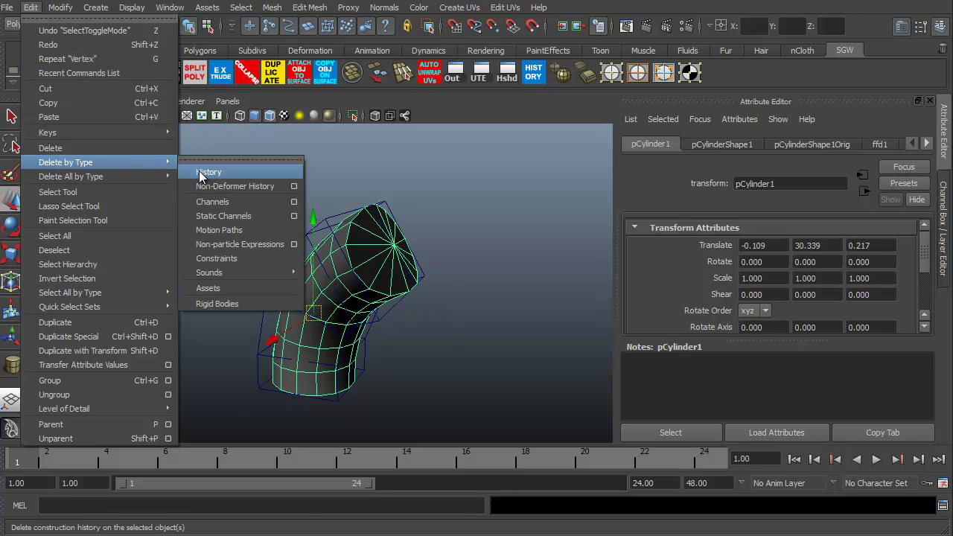
{"action": "left_click", "coordinate": [200, 174]}
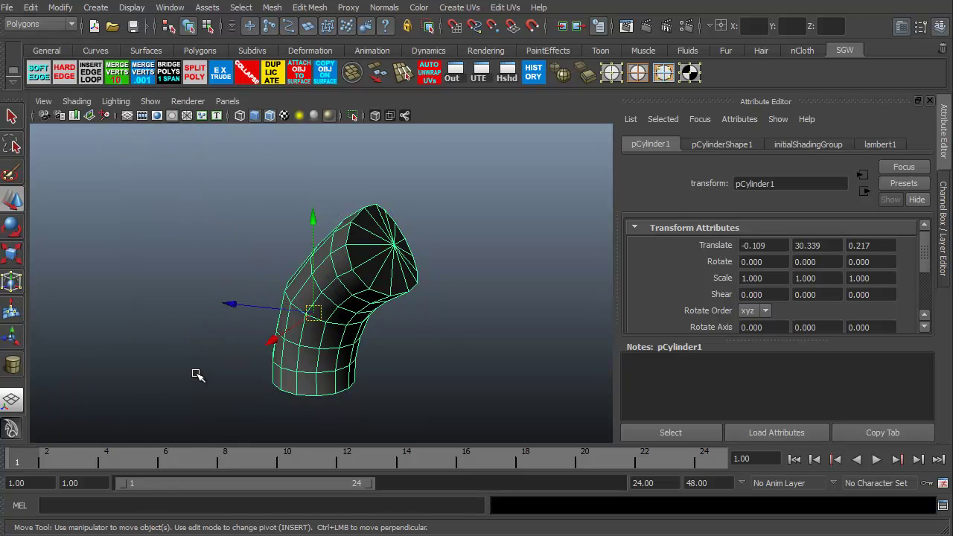
{"action": "mouse_move", "coordinate": [197, 375]}
{"action": "left_mouse_down", "text": "alt"}
{"action": "mouse_move", "coordinate": [248, 366]}
{"action": "mouse_move", "coordinate": [300, 389]}
{"action": "mouse_move", "coordinate": [326, 385]}
{"action": "mouse_move", "coordinate": [195, 365]}
{"action": "left_mouse_up", "text": "alt"}
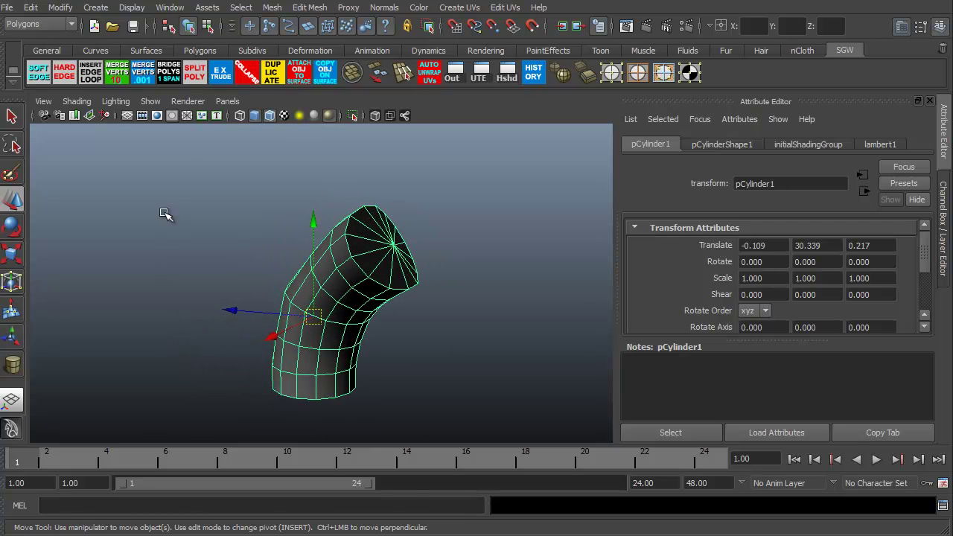
Wrap the bent cylinder in a new lattice from the Deformation shelf
{"action": "left_click", "coordinate": [303, 51]}
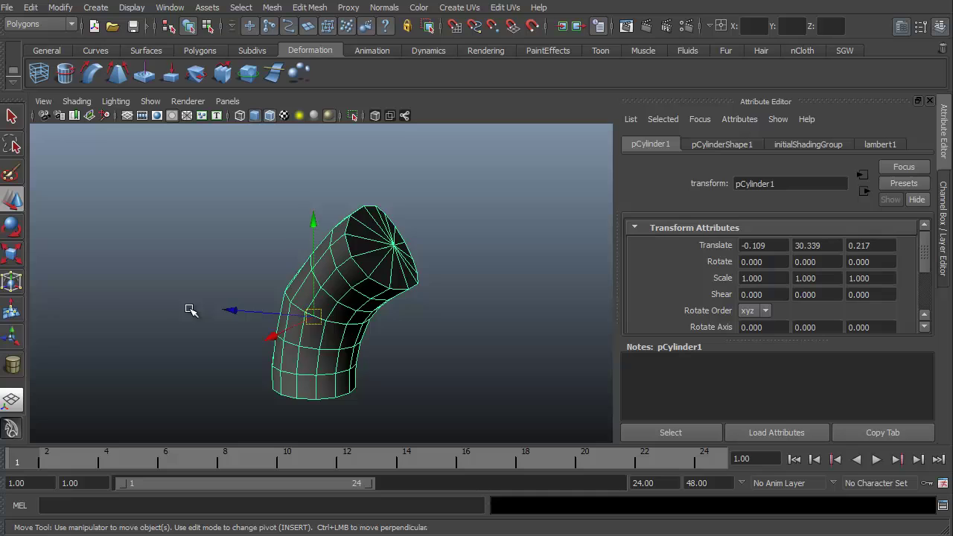
{"action": "mouse_move", "coordinate": [189, 310]}
{"action": "left_mouse_down", "text": "alt"}
{"action": "mouse_move", "coordinate": [202, 296]}
{"action": "mouse_move", "coordinate": [210, 304]}
{"action": "left_mouse_up", "text": "alt"}
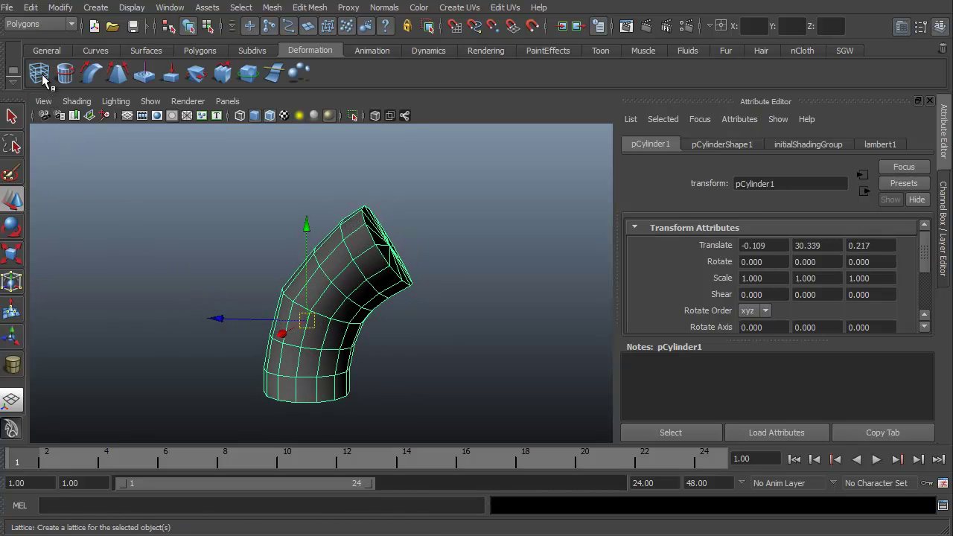
{"action": "left_click", "coordinate": [39, 75]}
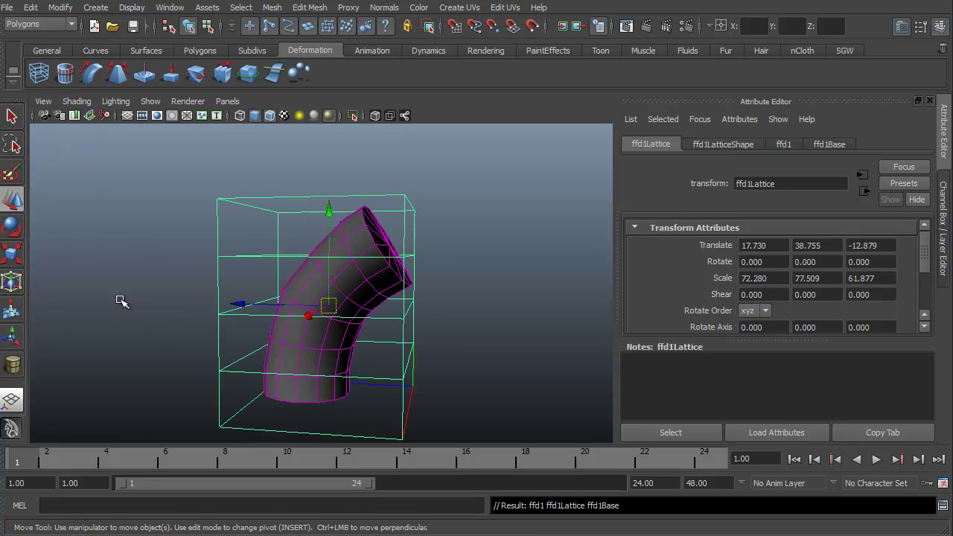
{"action": "left_click_drag", "start_coordinate": [116, 291], "coordinate": [153, 319], "text": "alt"}
{"action": "right_click_drag", "start_coordinate": [154, 319], "coordinate": [166, 304], "text": "alt"}
{"action": "mouse_move", "coordinate": [166, 304]}
{"action": "left_mouse_down", "text": "alt"}
{"action": "mouse_move", "coordinate": [241, 330]}
{"action": "mouse_move", "coordinate": [310, 370]}
{"action": "left_mouse_up", "text": "alt"}
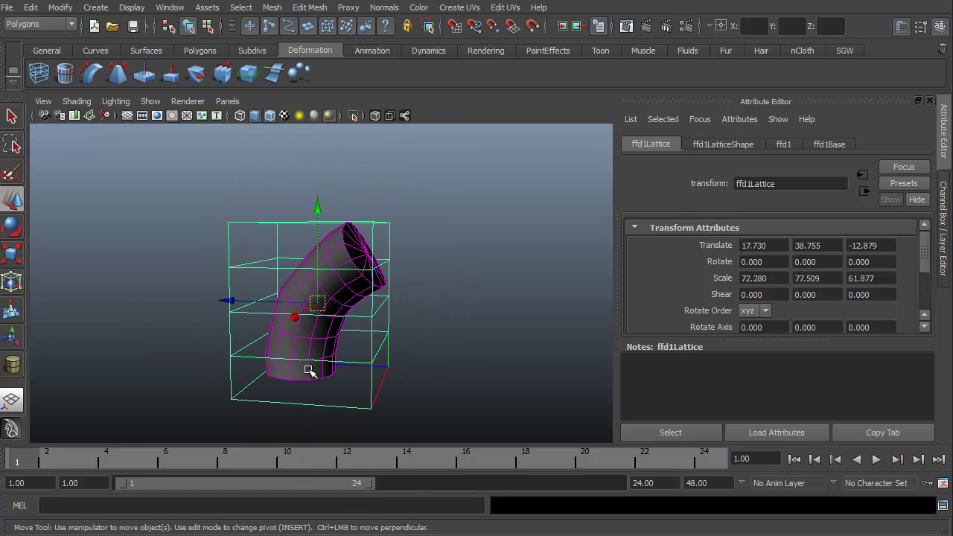
{"action": "mouse_move", "coordinate": [174, 359]}
{"action": "left_mouse_down", "text": "alt"}
{"action": "mouse_move", "coordinate": [123, 395]}
{"action": "mouse_move", "coordinate": [187, 342]}
{"action": "mouse_move", "coordinate": [167, 391]}
{"action": "mouse_move", "coordinate": [132, 334]}
{"action": "mouse_move", "coordinate": [141, 306]}
{"action": "mouse_move", "coordinate": [248, 344]}
{"action": "left_mouse_up", "text": "alt"}
Set the ffd1LatticeShape S Divisions to 3, moving on to U Divisions
{"action": "left_click", "coordinate": [717, 141]}
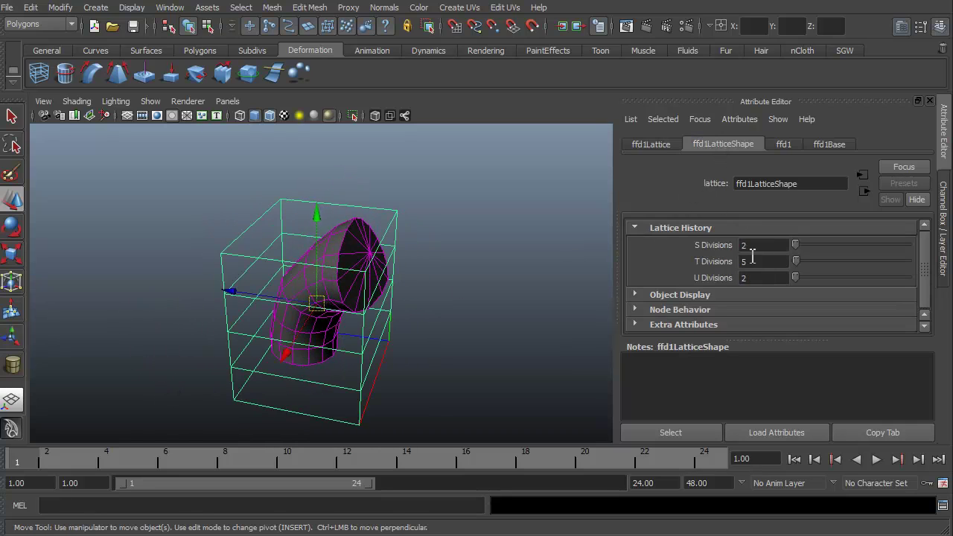
{"action": "type", "text": "3"}
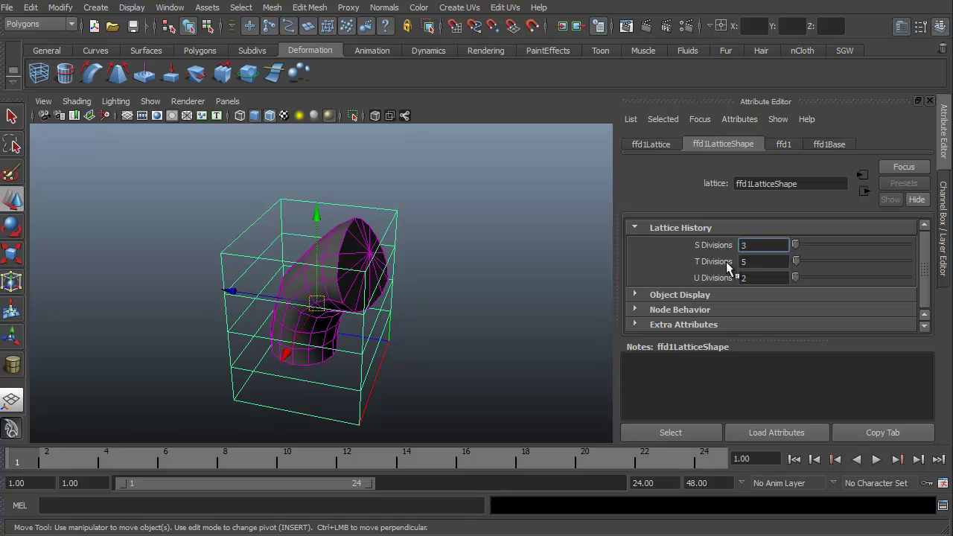
{"action": "left_click", "coordinate": [750, 277]}
{"action": "type", "text": "3"}
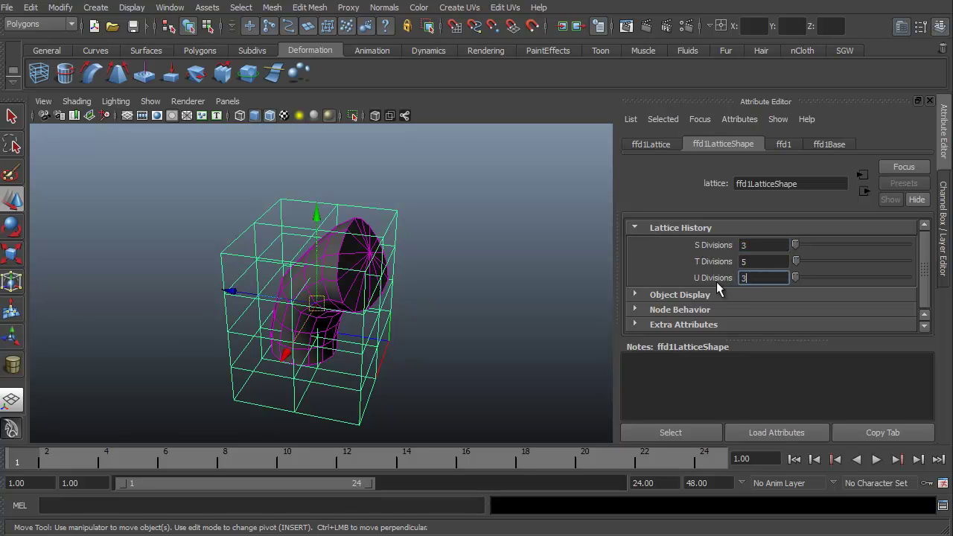
Confirm U Divisions of 3, then push the left column of lattice points outward
{"action": "key", "text": "Return"}
{"action": "left_click_drag", "start_coordinate": [197, 299], "coordinate": [191, 298], "text": "alt"}
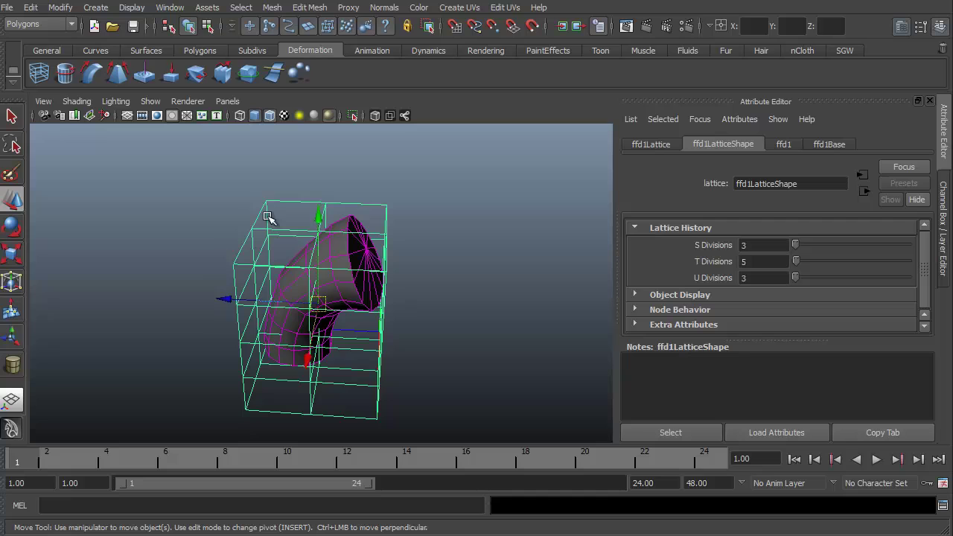
{"action": "right_click_drag", "start_coordinate": [265, 202], "coordinate": [274, 161]}
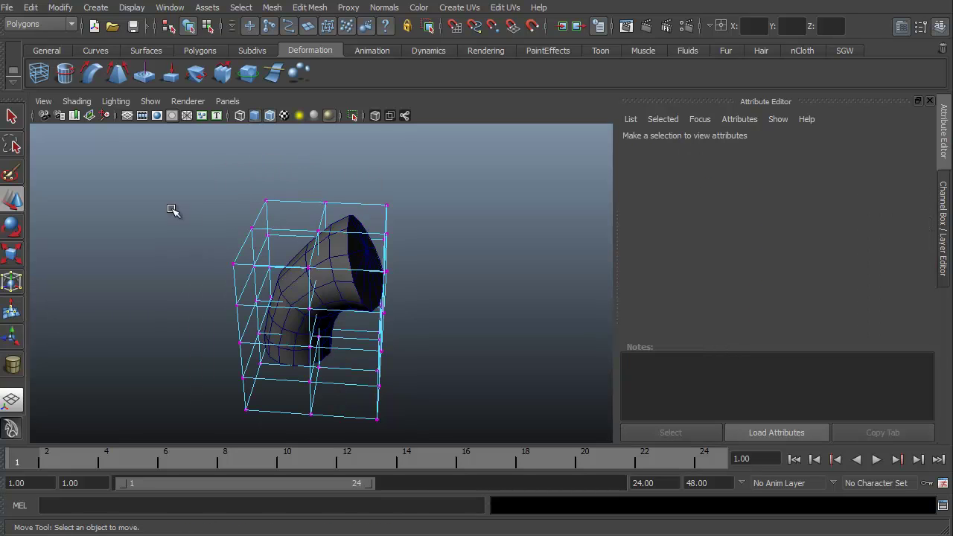
{"action": "mouse_move", "coordinate": [174, 209]}
{"action": "left_mouse_down", "text": "alt"}
{"action": "mouse_move", "coordinate": [202, 265]}
{"action": "mouse_move", "coordinate": [214, 222]}
{"action": "left_mouse_up", "text": "alt"}
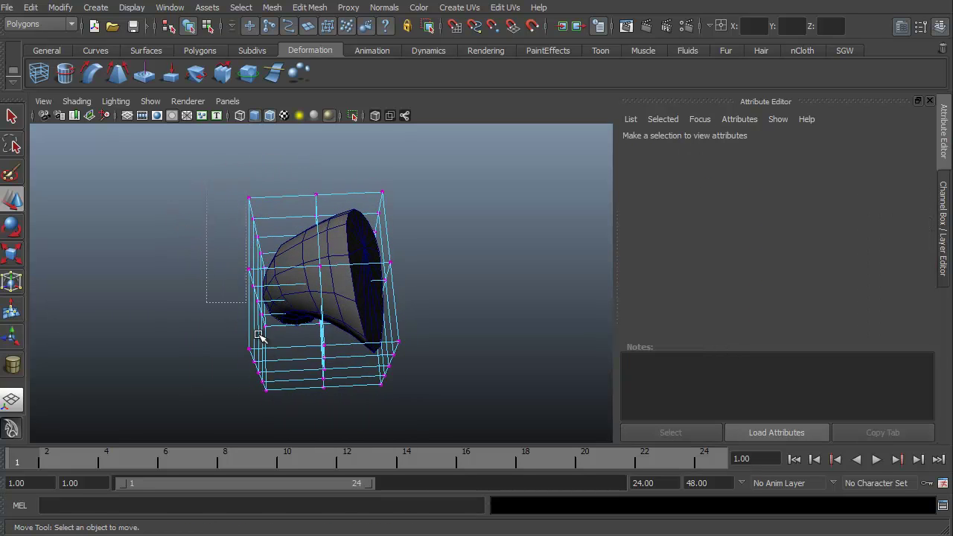
{"action": "left_click_drag", "start_coordinate": [259, 336], "coordinate": [286, 403]}
{"action": "left_click_drag", "start_coordinate": [179, 306], "coordinate": [75, 315]}
Shift the lower-right lattice points to the right
{"action": "mouse_move", "coordinate": [89, 374]}
{"action": "left_mouse_down", "text": "alt"}
{"action": "mouse_move", "coordinate": [77, 340]}
{"action": "mouse_move", "coordinate": [157, 394]}
{"action": "mouse_move", "coordinate": [255, 374]}
{"action": "left_mouse_up", "text": "alt"}
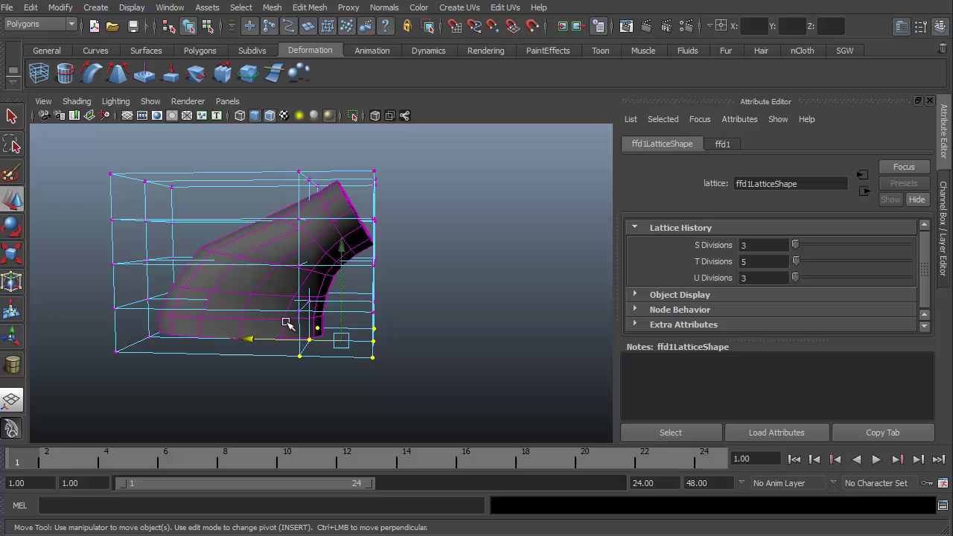
{"action": "left_click", "coordinate": [297, 365]}
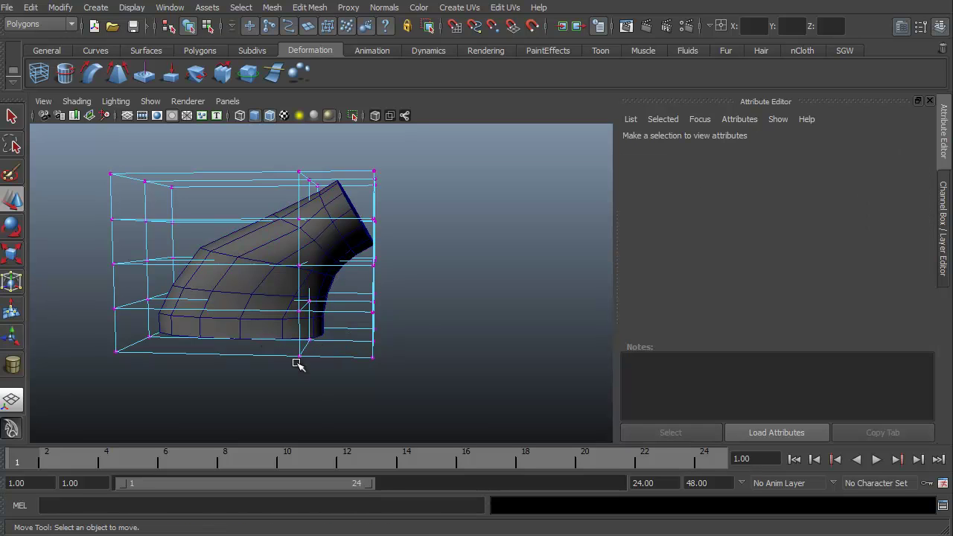
{"action": "left_click_drag", "start_coordinate": [421, 346], "coordinate": [418, 320]}
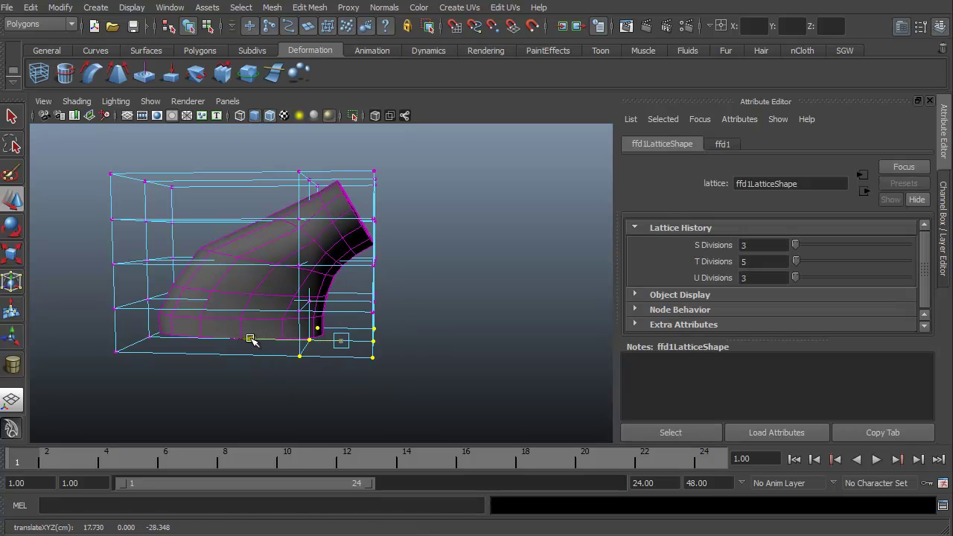
{"action": "middle_click_drag", "start_coordinate": [250, 338], "coordinate": [320, 344]}
{"action": "left_click_drag", "start_coordinate": [273, 285], "coordinate": [370, 314]}
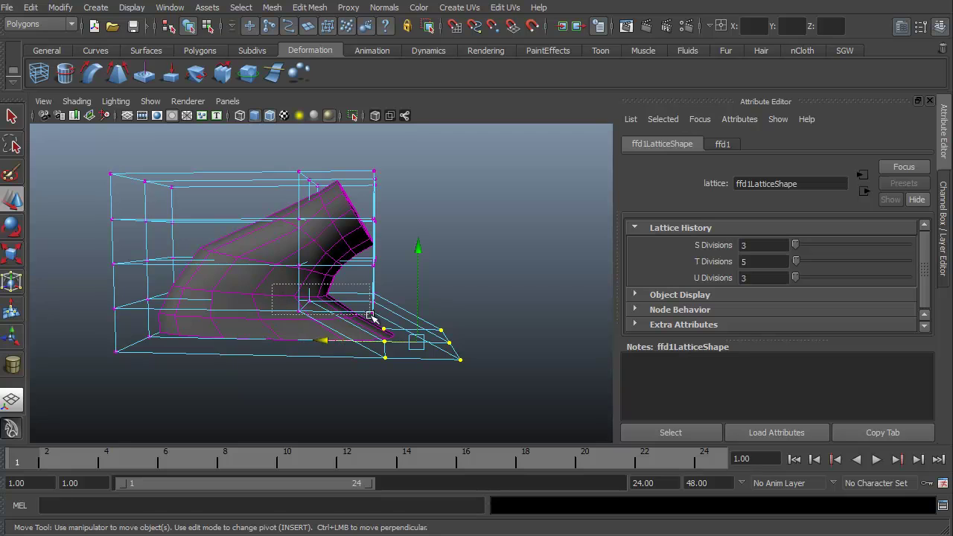
{"action": "left_click_drag", "start_coordinate": [264, 303], "coordinate": [284, 301]}
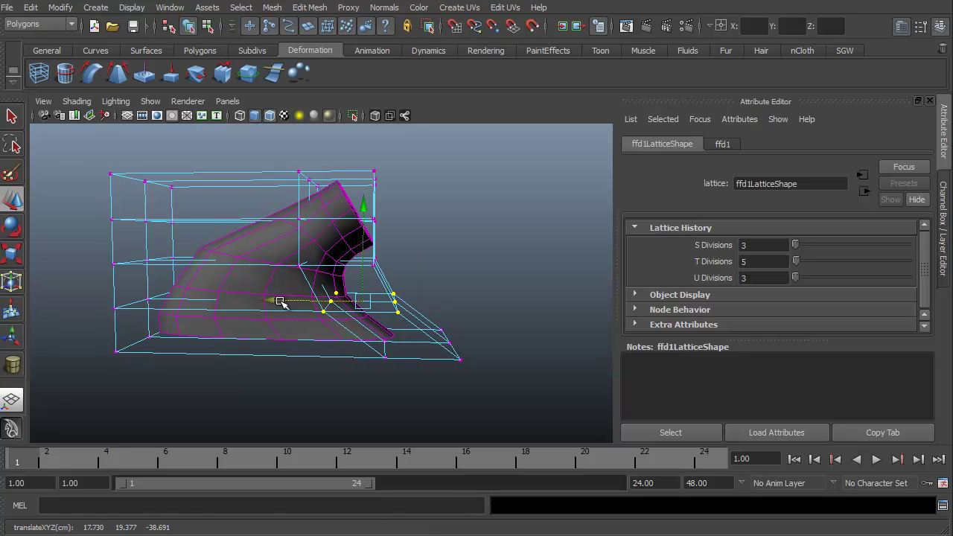
Pull the bottom lattice points outward to flare the cylinder's base
{"action": "mouse_move", "coordinate": [334, 386]}
{"action": "left_mouse_down", "text": "alt"}
{"action": "mouse_move", "coordinate": [170, 379]}
{"action": "mouse_move", "coordinate": [153, 390]}
{"action": "left_mouse_up", "text": "alt"}
{"action": "left_click_drag", "start_coordinate": [150, 392], "coordinate": [264, 370]}
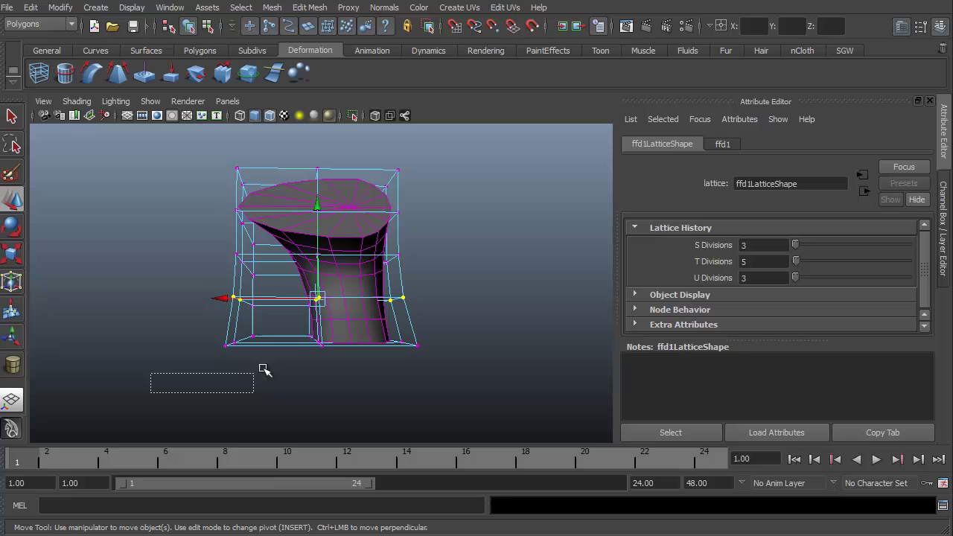
{"action": "left_click_drag", "start_coordinate": [186, 341], "coordinate": [126, 343]}
{"action": "mouse_move", "coordinate": [185, 285]}
{"action": "left_mouse_down"}
{"action": "mouse_move", "coordinate": [225, 297]}
{"action": "mouse_move", "coordinate": [163, 303]}
{"action": "mouse_move", "coordinate": [173, 303]}
{"action": "left_mouse_up"}
{"action": "mouse_move", "coordinate": [253, 390]}
{"action": "left_mouse_down", "text": "alt"}
{"action": "mouse_move", "coordinate": [198, 391]}
{"action": "mouse_move", "coordinate": [299, 400]}
{"action": "mouse_move", "coordinate": [340, 431]}
{"action": "mouse_move", "coordinate": [513, 410]}
{"action": "mouse_move", "coordinate": [406, 425]}
{"action": "mouse_move", "coordinate": [354, 417]}
{"action": "mouse_move", "coordinate": [332, 384]}
{"action": "mouse_move", "coordinate": [325, 398]}
{"action": "mouse_move", "coordinate": [196, 377]}
{"action": "mouse_move", "coordinate": [198, 362]}
{"action": "mouse_move", "coordinate": [305, 383]}
{"action": "left_mouse_up", "text": "alt"}
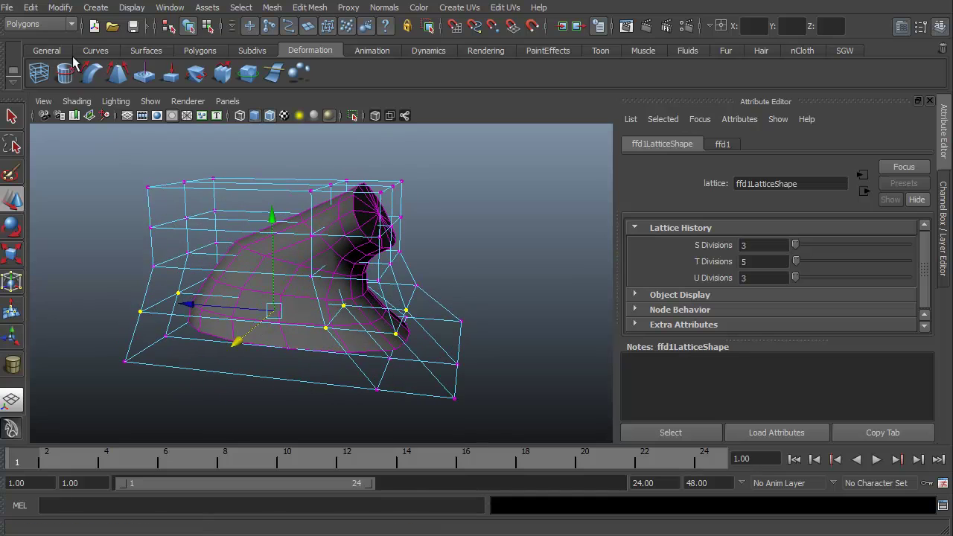
Select the cylinder in object mode and delete its history via Edit > Delete by Type
{"action": "left_click", "coordinate": [30, 7]}
{"action": "mouse_move", "coordinate": [65, 162]}
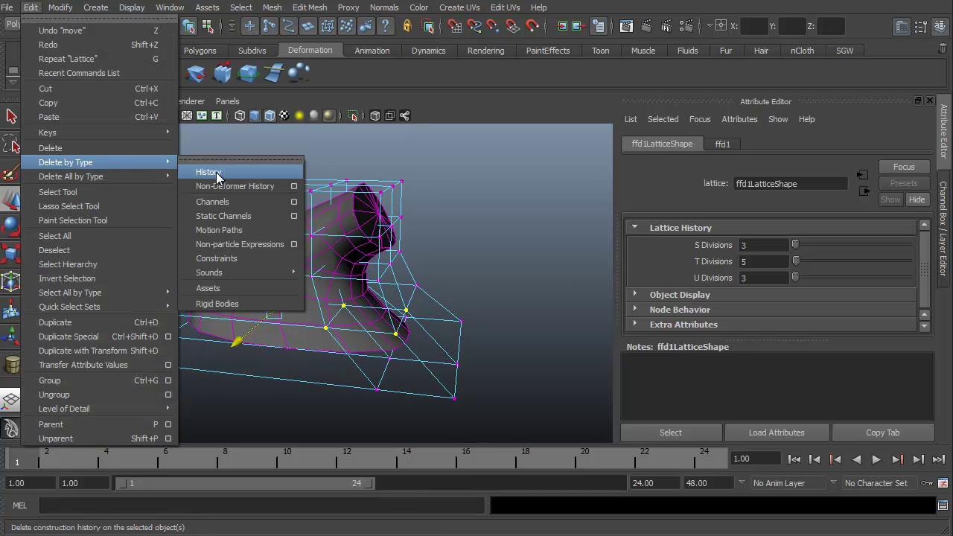
{"action": "left_click", "coordinate": [212, 172]}
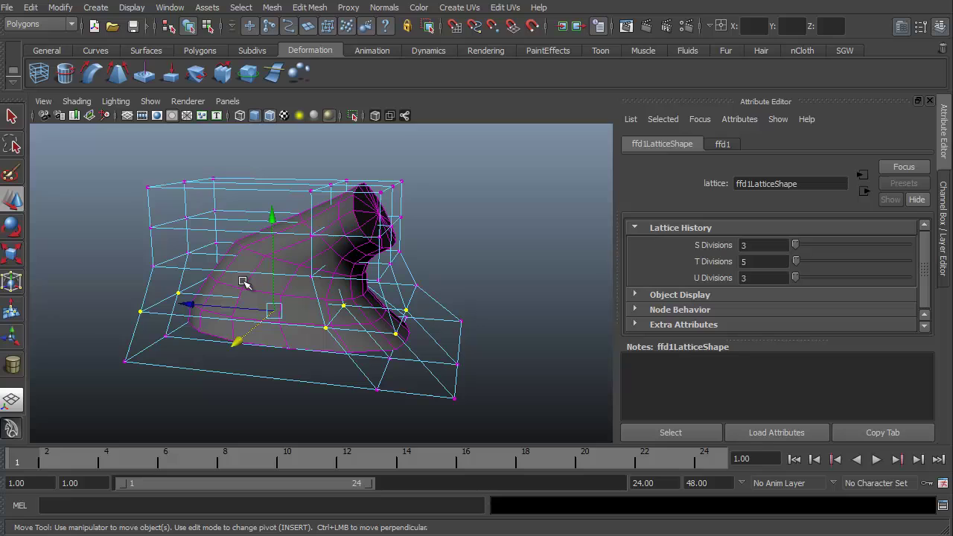
{"action": "key", "text": "F8"}
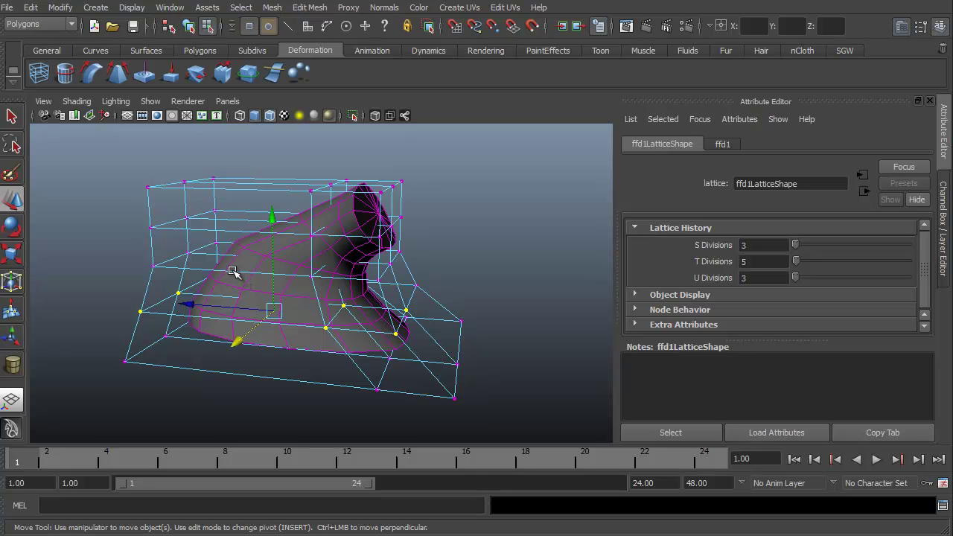
{"action": "key", "text": "F8"}
{"action": "left_click", "coordinate": [280, 245]}
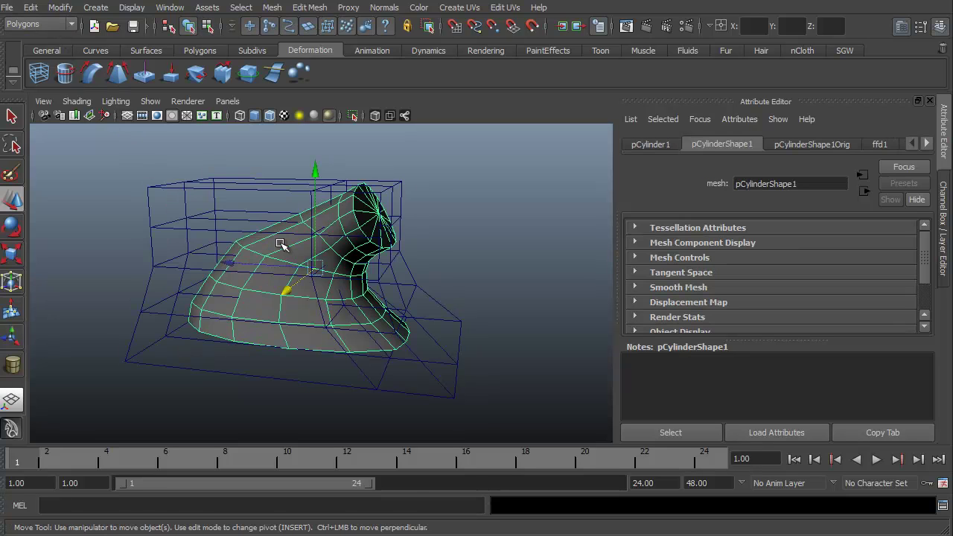
{"action": "left_click", "coordinate": [31, 7]}
{"action": "mouse_move", "coordinate": [66, 162]}
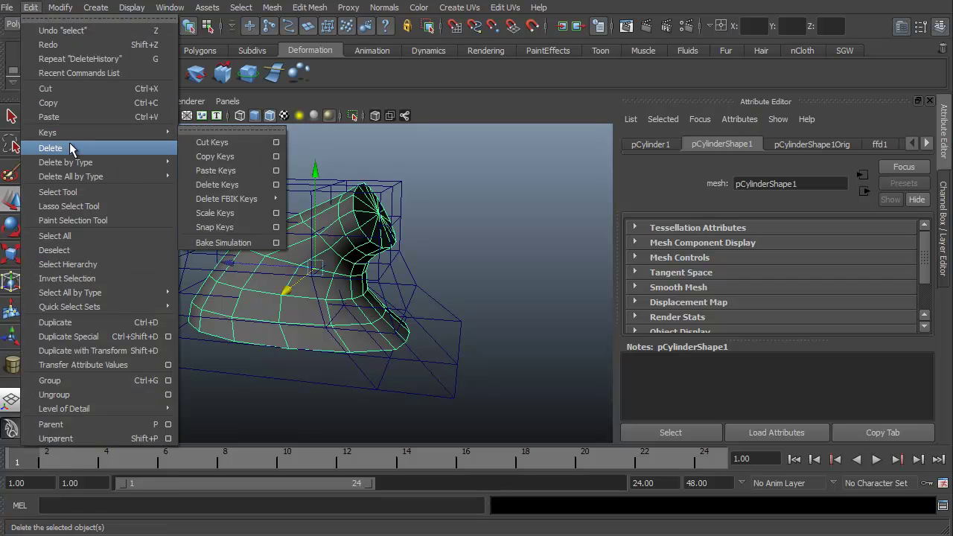
{"action": "left_click", "coordinate": [208, 172]}
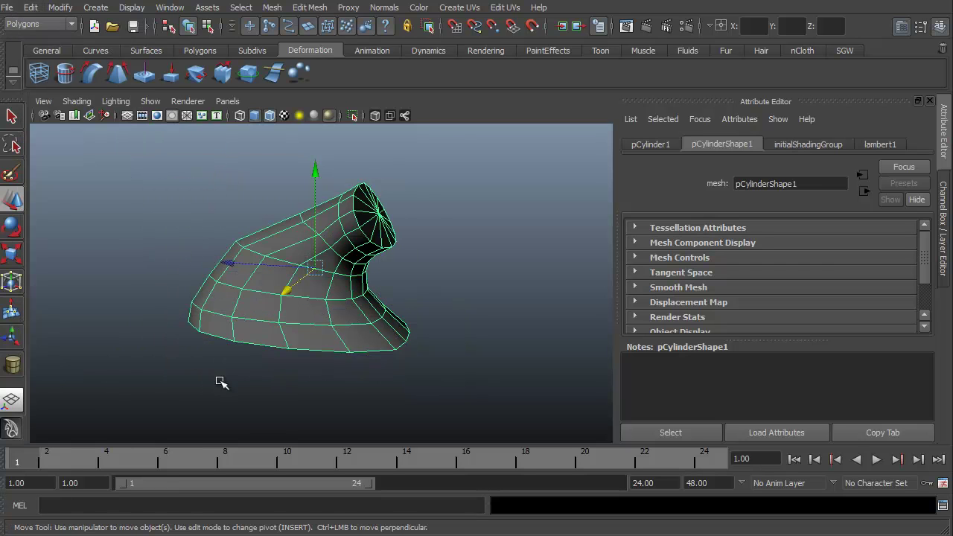
{"action": "mouse_move", "coordinate": [222, 381]}
{"action": "left_mouse_down", "text": "alt"}
{"action": "mouse_move", "coordinate": [308, 379]}
{"action": "mouse_move", "coordinate": [230, 379]}
{"action": "mouse_move", "coordinate": [139, 357]}
{"action": "mouse_move", "coordinate": [138, 295]}
{"action": "mouse_move", "coordinate": [200, 383]}
{"action": "mouse_move", "coordinate": [272, 369]}
{"action": "left_mouse_up", "text": "alt"}
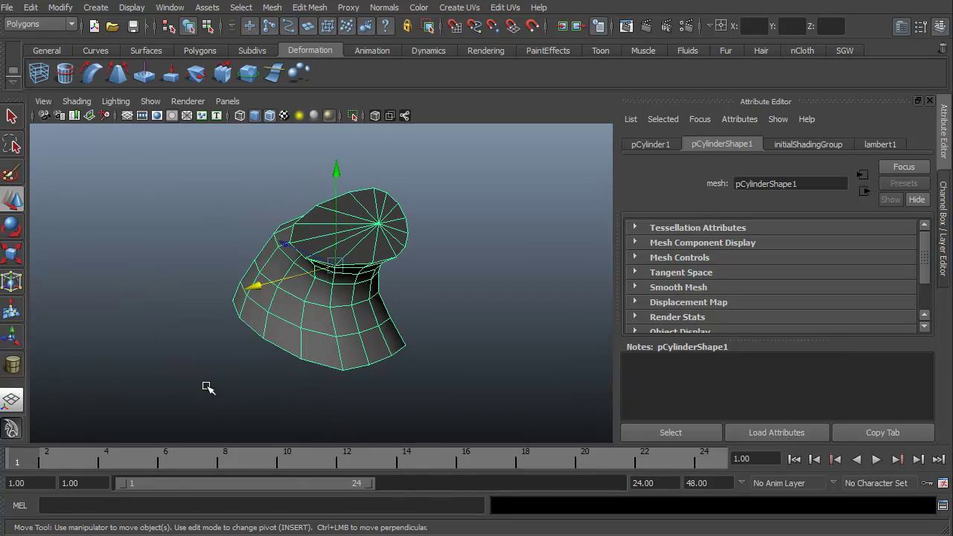
{"action": "mouse_move", "coordinate": [207, 387]}
{"action": "left_mouse_down", "text": "alt"}
{"action": "mouse_move", "coordinate": [245, 358]}
{"action": "mouse_move", "coordinate": [308, 365]}
{"action": "mouse_move", "coordinate": [372, 404]}
{"action": "mouse_move", "coordinate": [333, 402]}
{"action": "mouse_move", "coordinate": [250, 365]}
{"action": "mouse_move", "coordinate": [163, 364]}
{"action": "mouse_move", "coordinate": [126, 330]}
{"action": "mouse_move", "coordinate": [194, 316]}
{"action": "mouse_move", "coordinate": [256, 389]}
{"action": "mouse_move", "coordinate": [253, 404]}
{"action": "mouse_move", "coordinate": [181, 389]}
{"action": "left_mouse_up", "text": "alt"}
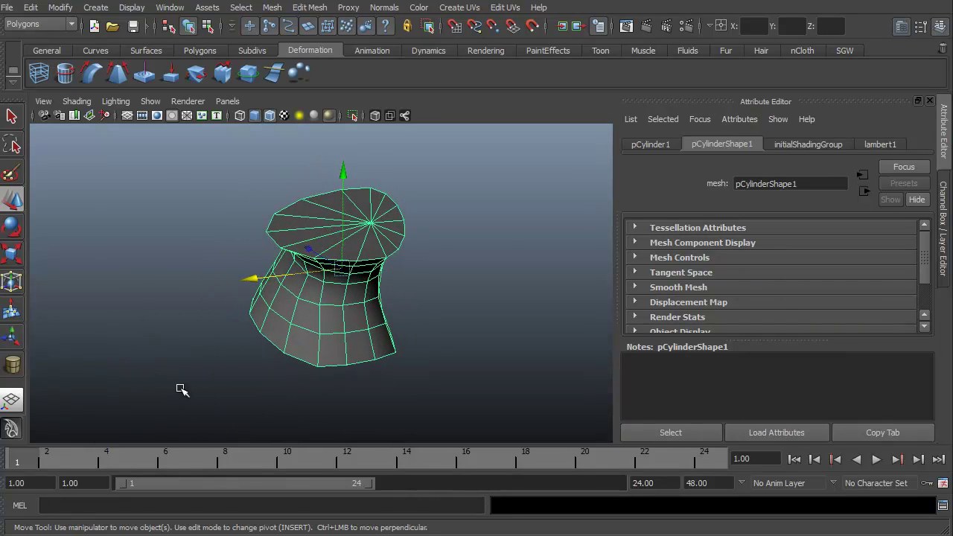
{"action": "middle_click_drag", "start_coordinate": [288, 346], "coordinate": [260, 347]}
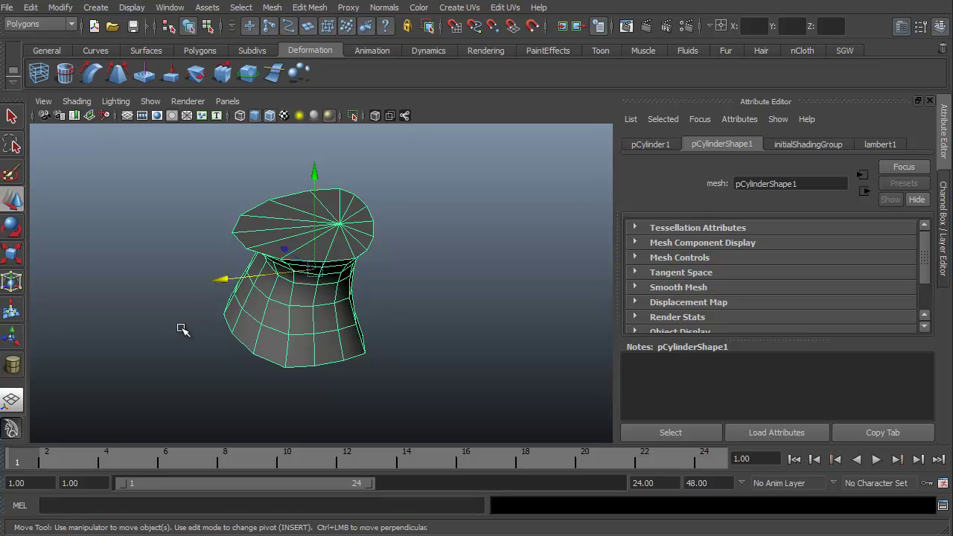
{"action": "mouse_move", "coordinate": [176, 376]}
{"action": "left_mouse_down", "text": "alt"}
{"action": "mouse_move", "coordinate": [291, 364]}
{"action": "mouse_move", "coordinate": [383, 387]}
{"action": "mouse_move", "coordinate": [536, 375]}
{"action": "mouse_move", "coordinate": [187, 367]}
{"action": "mouse_move", "coordinate": [144, 297]}
{"action": "mouse_move", "coordinate": [147, 259]}
{"action": "mouse_move", "coordinate": [213, 354]}
{"action": "mouse_move", "coordinate": [255, 382]}
{"action": "mouse_move", "coordinate": [325, 398]}
{"action": "mouse_move", "coordinate": [326, 382]}
{"action": "mouse_move", "coordinate": [230, 345]}
{"action": "mouse_move", "coordinate": [191, 357]}
{"action": "mouse_move", "coordinate": [319, 362]}
{"action": "mouse_move", "coordinate": [378, 381]}
{"action": "left_mouse_up", "text": "alt"}
{"action": "mouse_move", "coordinate": [485, 368]}
{"action": "left_mouse_down", "text": "alt"}
{"action": "mouse_move", "coordinate": [374, 374]}
{"action": "mouse_move", "coordinate": [290, 365]}
{"action": "left_mouse_up", "text": "alt"}
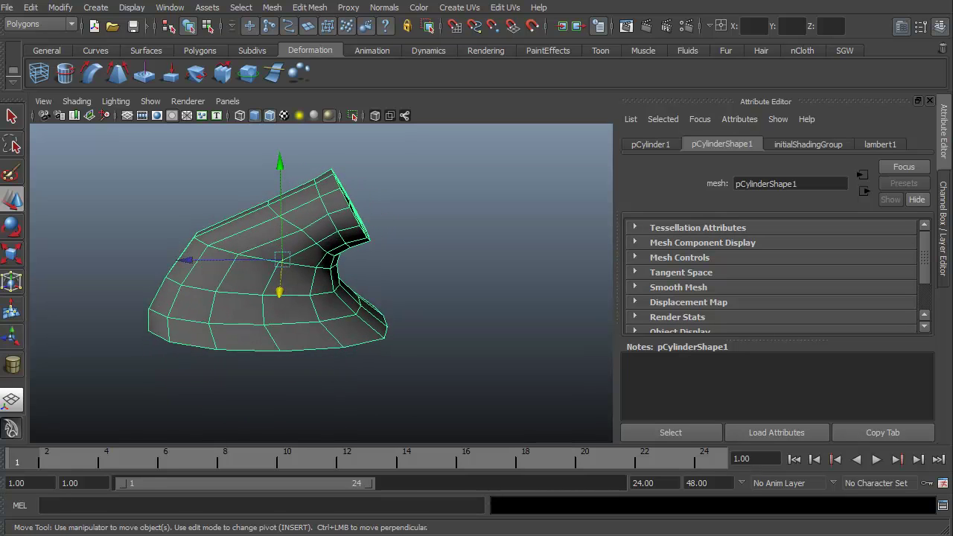